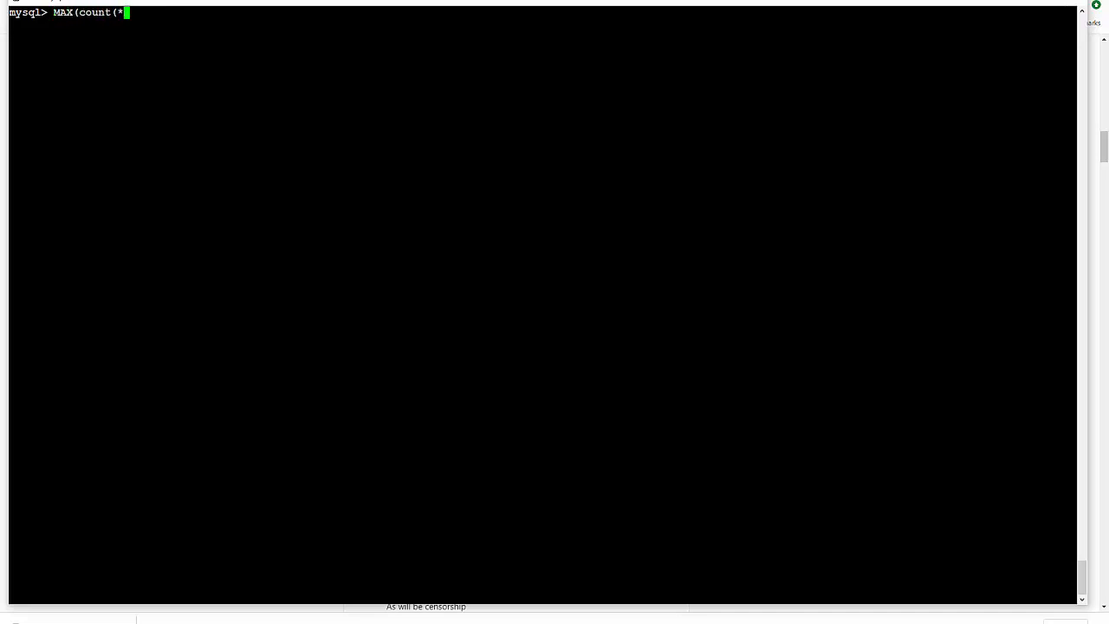
text()))
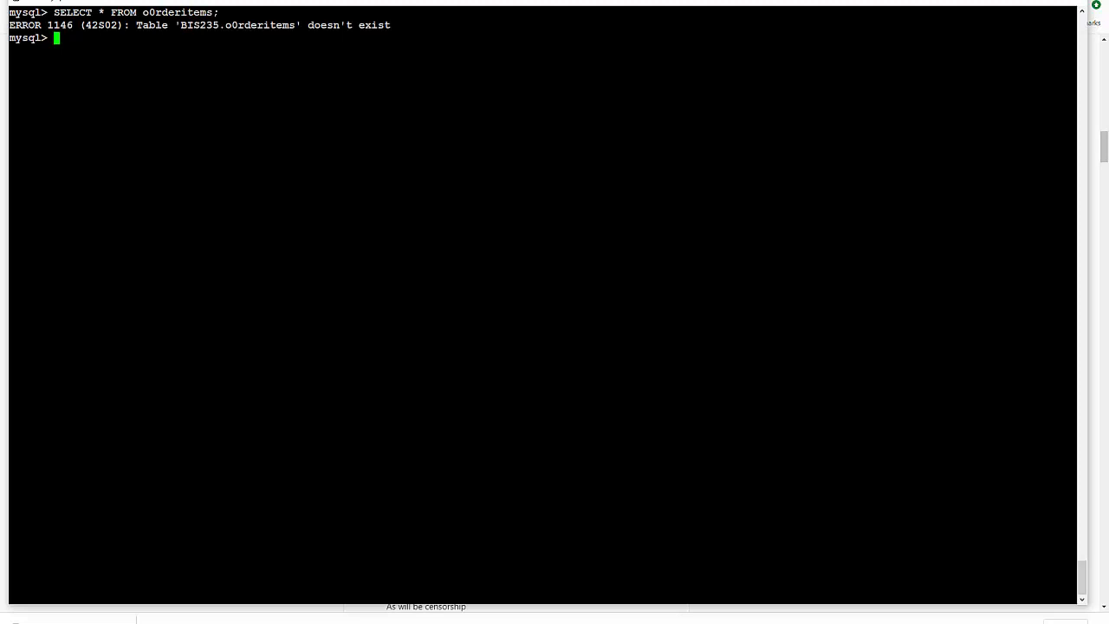
- Run SELECT * FROM orderitems; after fixing the misspelt o0rderitems table name, listing 11 rows
key(Up)
key(Left)
key(Left)
key(Left)
key(Left)
key(Left)
key(Left)
key(Left)
key(BackSpace)
key(Delete)
text(o)
key(Return)
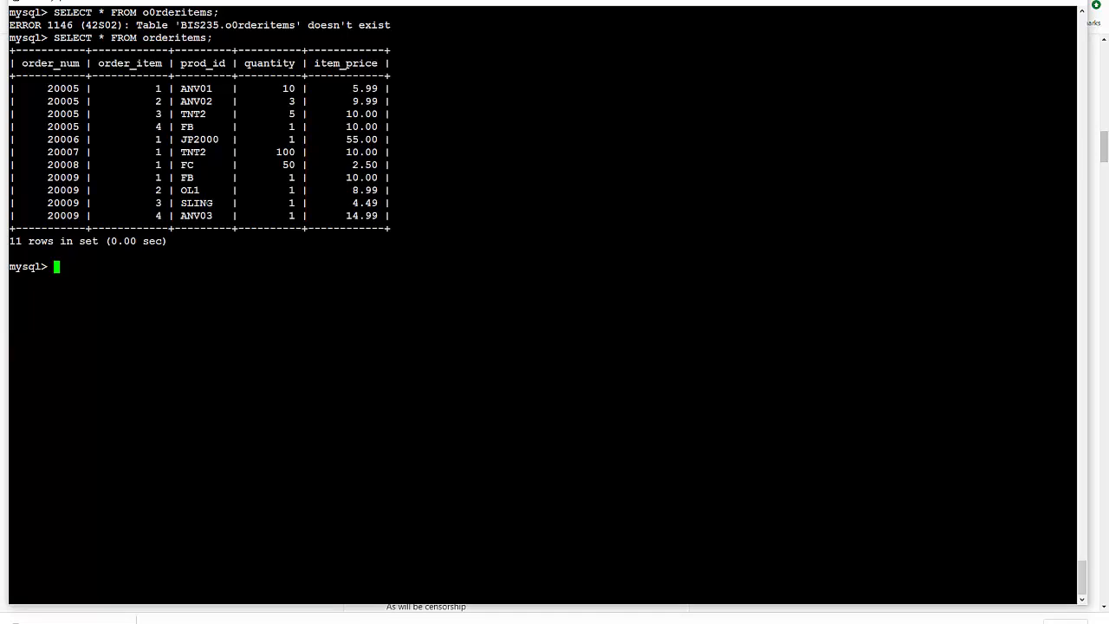
- Mark repeated prod_id values in the results: ANV01, ANV02, both TNT2 and both FB entries
double_click(209, 88)
drag(181, 102, 212, 102)
click(193, 114)
double_click(192, 113)
double_click(192, 152)
click(187, 127)
double_click(187, 126)
double_click(187, 177)
- Mark the remaining products ANV01, ANV02, JP2000, FC, OL1, SLING and the ANV03 row, then clear the marks
double_click(189, 88)
double_click(196, 102)
double_click(199, 140)
double_click(187, 165)
double_click(190, 190)
triple_click(196, 216)
click(196, 216)
text(p)
- Run SELECT prod_id, count(*) FROM orderitems GROUP BY prod_id; returning nine totals, and recall it
key(alt+Tab)
key(BackSpace)
text(SELECT perod_i)
key(BackSpace)
key(BackSpace)
key(BackSpace)
key(BackSpace)
key(BackSpace)
text(rod_id)
text(, count(*))
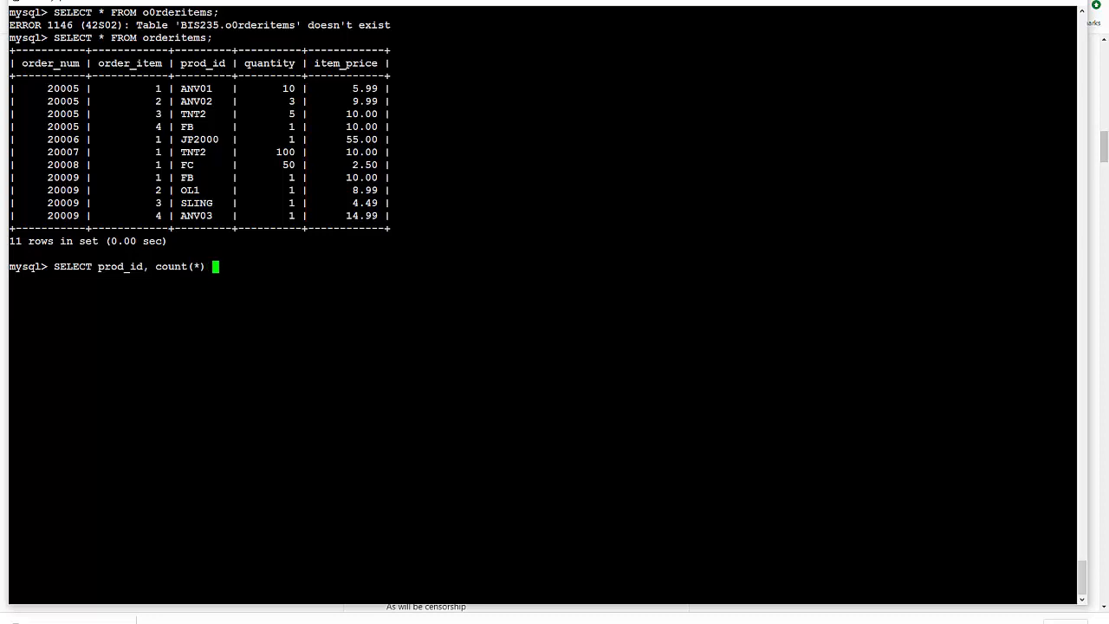
text( FROM orderitems)
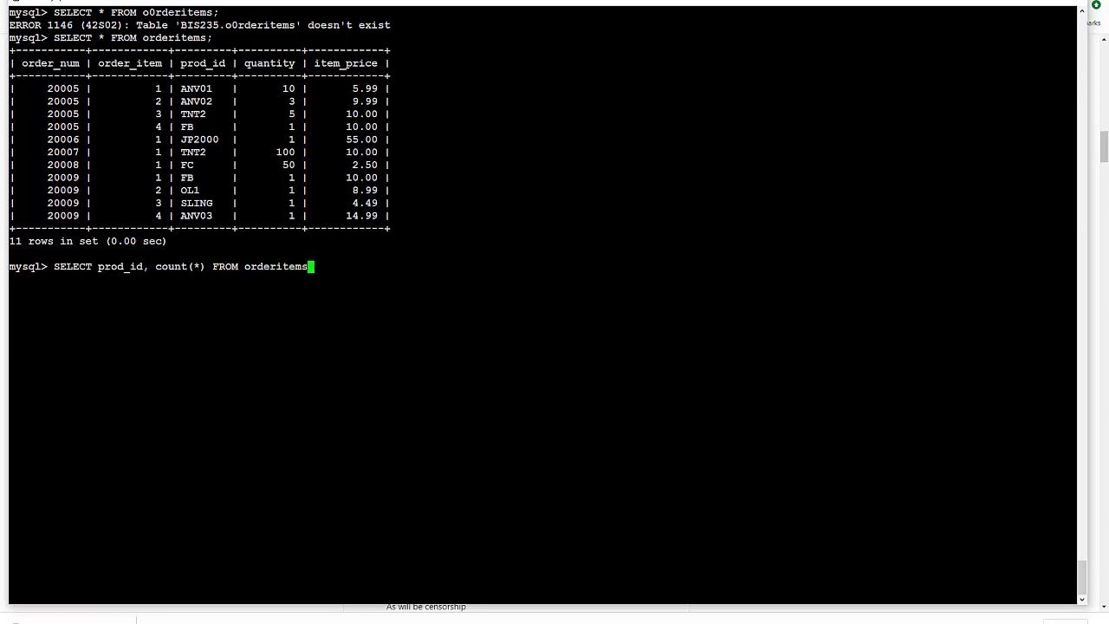
text( GROUP BY )
text(prod_id;)
key(Return)
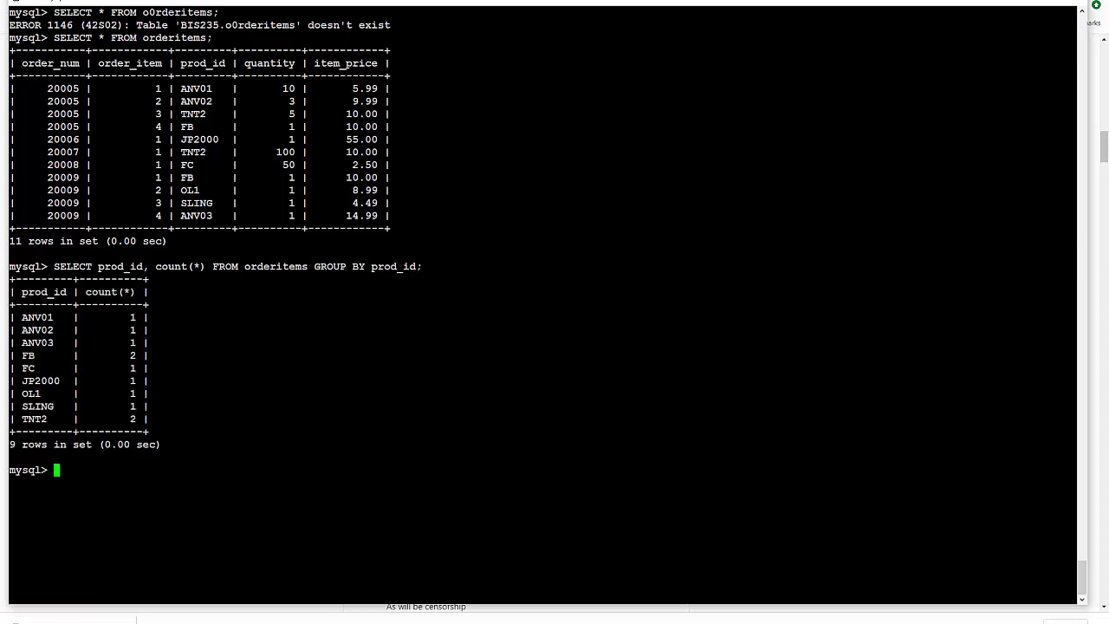
key(Up)
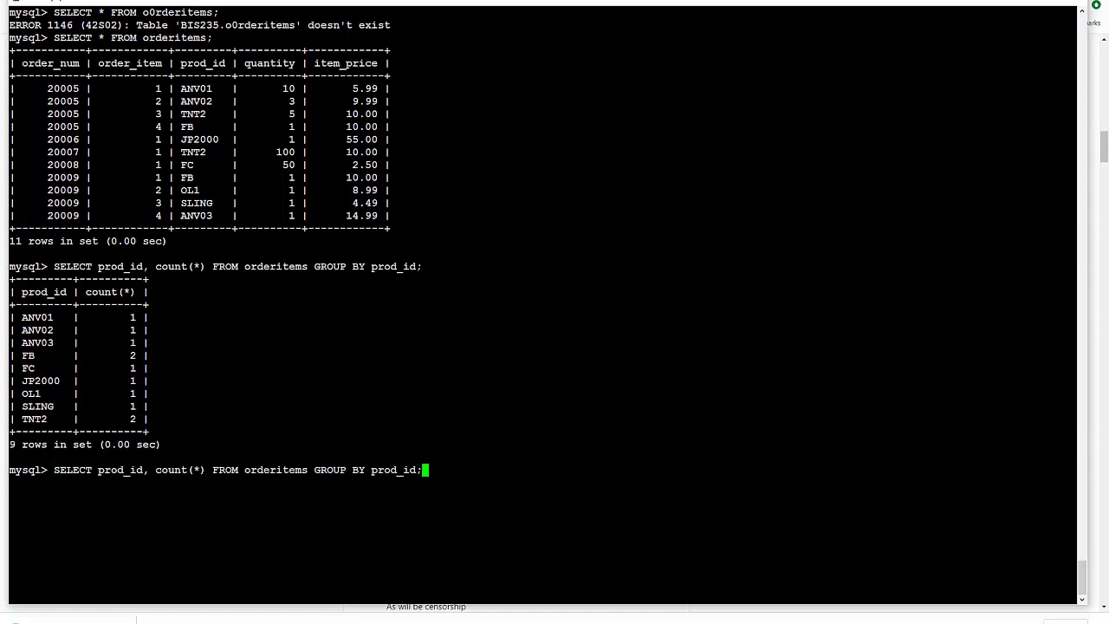
- Extend the count query with ORDER BY count(*) DESC; and run it to sort counts descending
key(BackSpace)
text(order)
key(BackSpace)
key(BackSpace)
key(BackSpace)
key(BackSpace)
key(BackSpace)
text(ORDER BY )
text(count(*) DESC;)
key(Return)
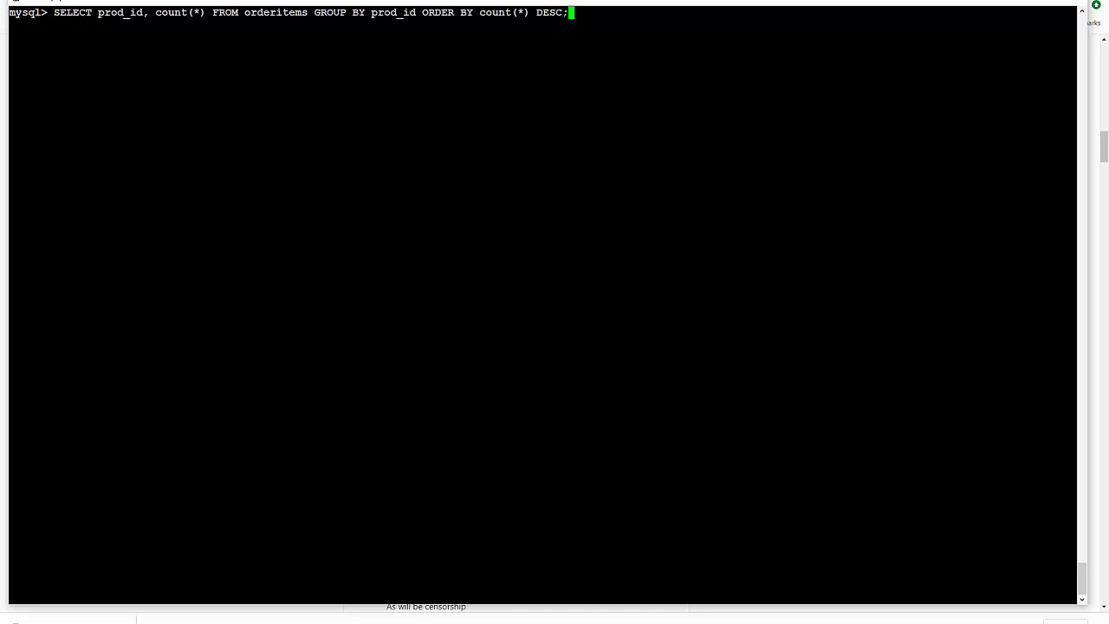
- Rerun the sorted query, then add LIMIT 1 to return only TNT2 with count 2
key(Return)
key(Up)
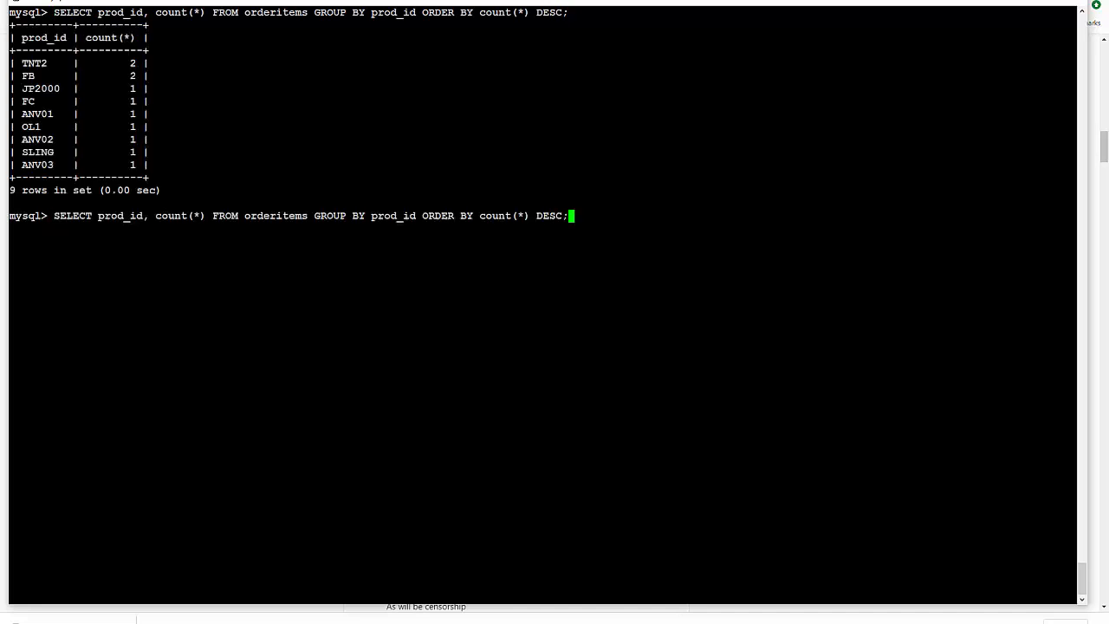
key(BackSpace)
text(LIMIT)
text( 1;)
key(Return)
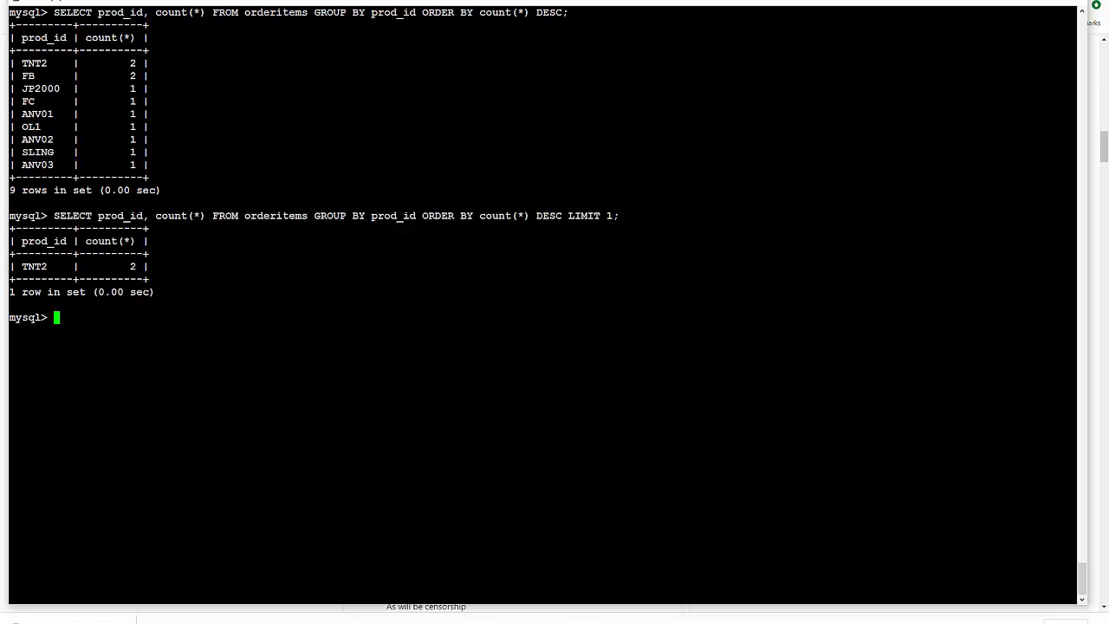
- Drop prod_id from the select list and run SELECT count(*) ... LIMIT 1; returning 2
key(Up)
key(Left)
key(Left)
key(Left)
key(Left)
key(Left)
key(Left)
key(Left)
key(Left)
key(Left)
key(Left)
key(Left)
key(Left)
key(Left)
key(Left)
key(Left)
key(Left)
key(Left)
key(Left)
key(Left)
key(BackSpace)
key(BackSpace)
key(BackSpace)
key(BackSpace)
key(BackSpace)
key(Left)
key(Return)
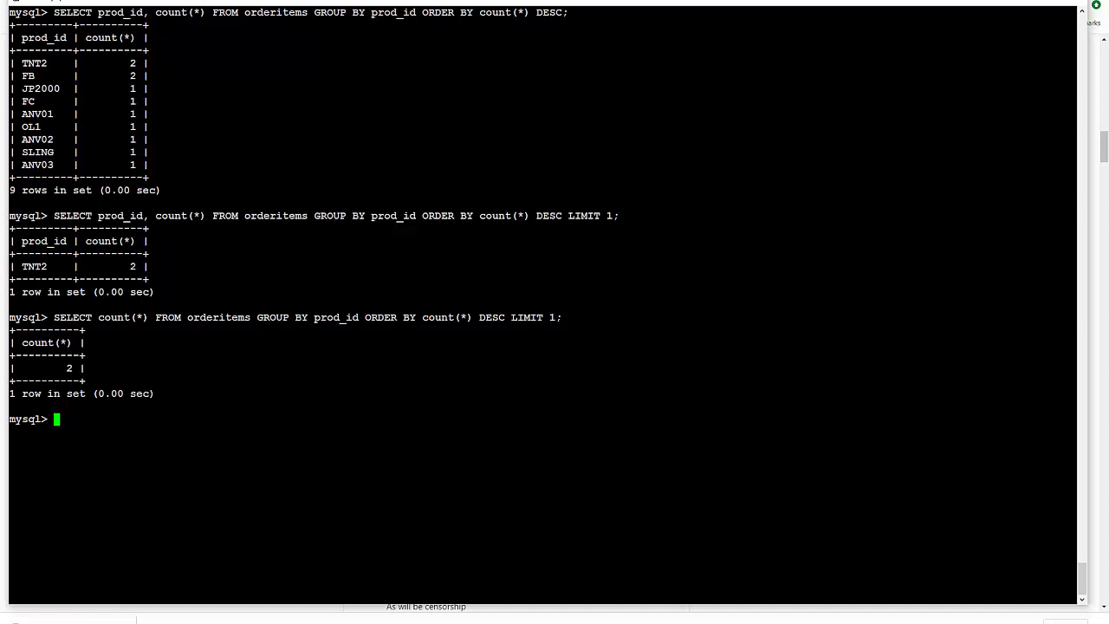
- Recall the count-only LIMIT 1 query and mark the tied TNT2 and FB rows above
key(Up)
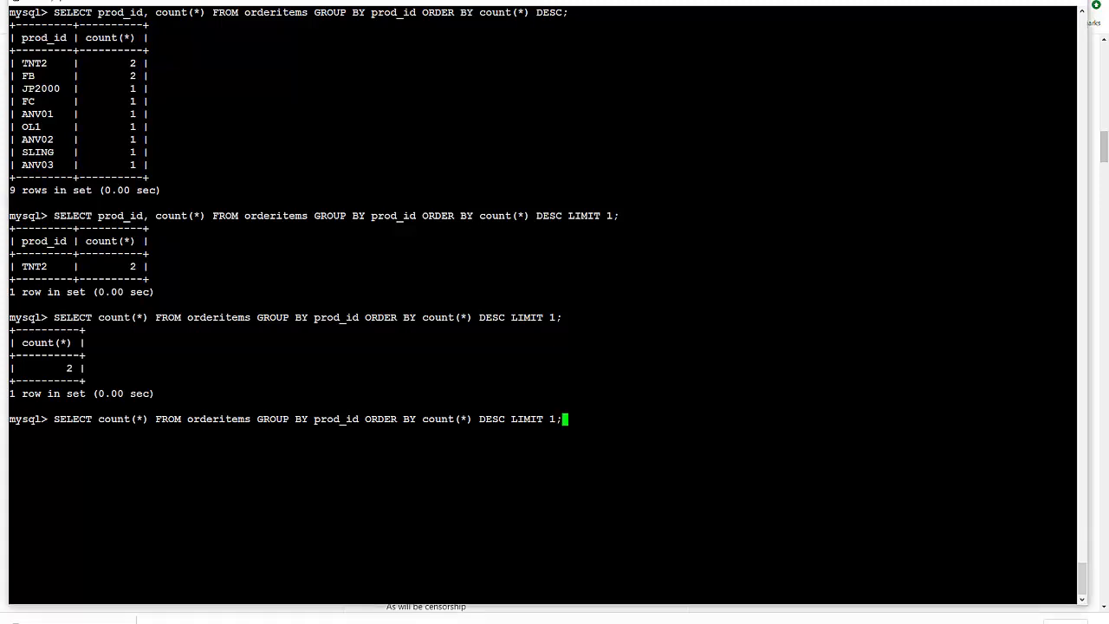
drag(11, 63, 149, 76)
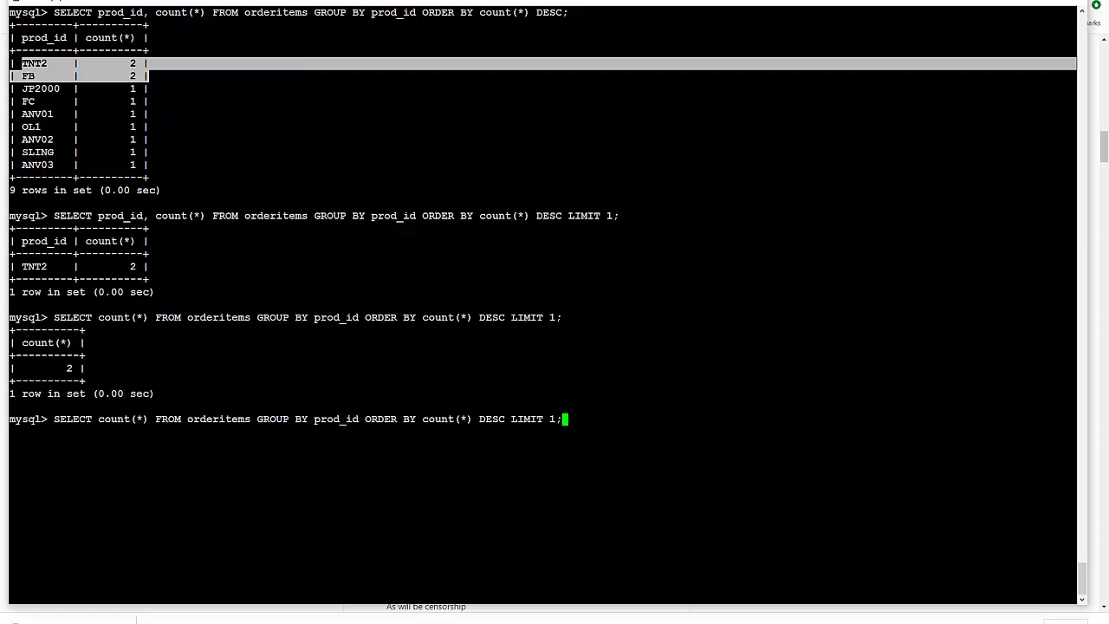
- Move through the recalled query and highlight the part that becomes the (SELECT … LIMIT 1) subquery
key(Left)
key(Left)
key(Left)
key(Left)
key(Left)
key(Left)
key(Left)
key(Left)
key(Left)
key(Left)
key(Left)
key(Left)
key(Left)
key(Left)
key(Left)
key(Left)
key(Left)
key(Left)
key(Left)
text(()
key(Right)
key(Right)
key(Right)
key(Right)
key(Right)
key(Right)
key(Right)
key(Right)
key(Right)
key(Right)
key(Right)
key(Right)
key(Right)
key(Right)
key(Right)
key(Right)
key(Right)
key(Right)
key(Right)
key(Right)
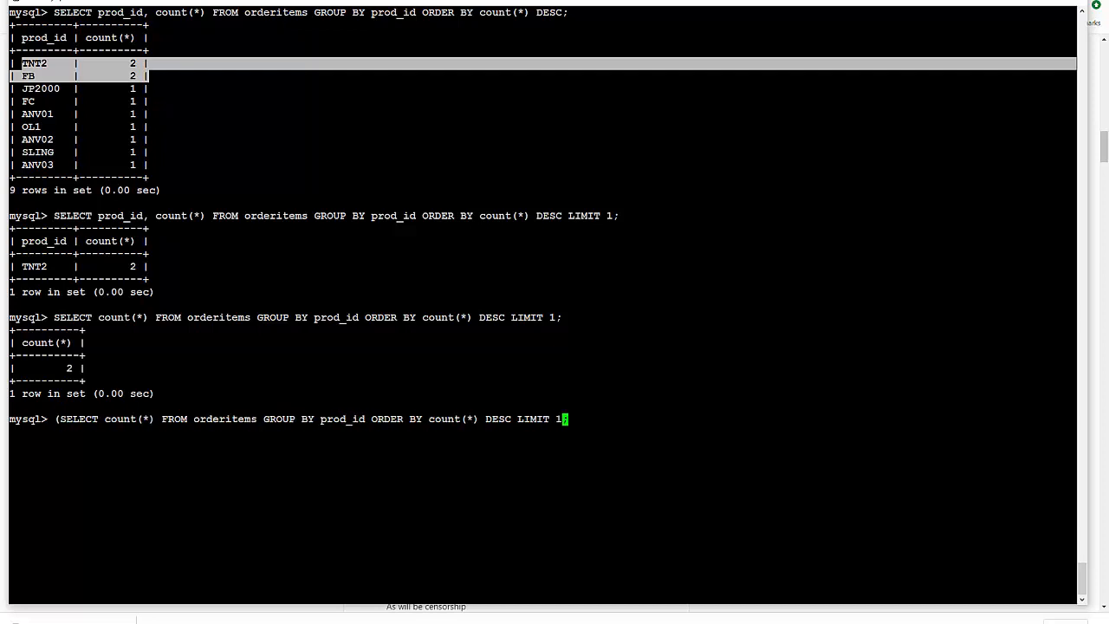
text())
key(Right)
key(Left)
key(Left)
key(Left)
key(Left)
key(Left)
key(Left)
key(Left)
key(Left)
key(Left)
key(Left)
key(Left)
key(Left)
key(Left)
key(Left)
key(Left)
key(Left)
key(Left)
key(Left)
key(Left)
key(Left)
text(SELECT)
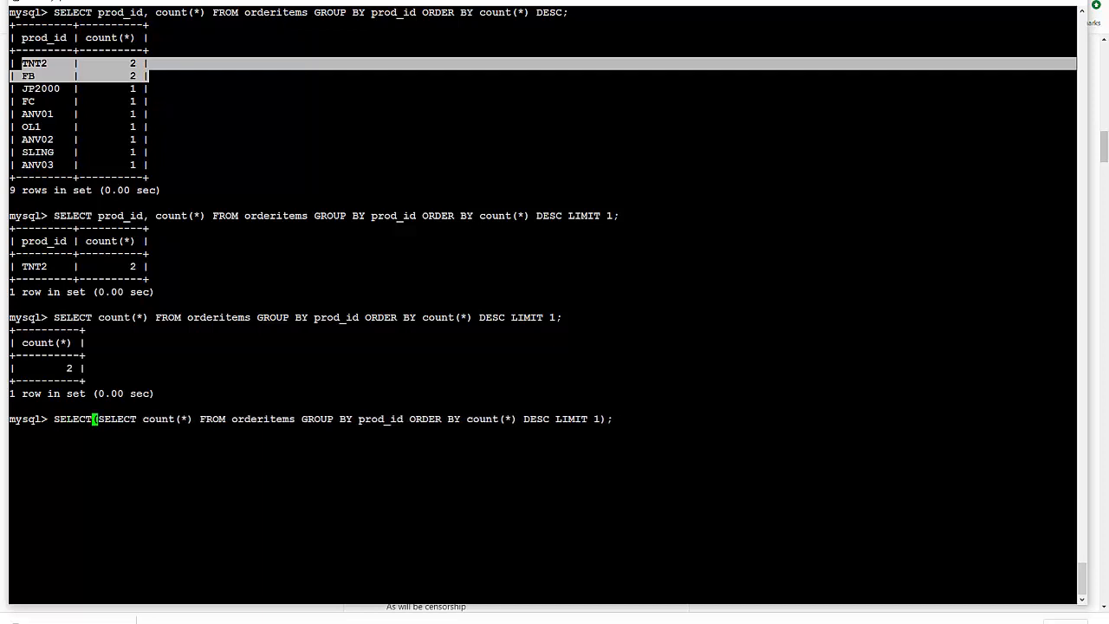
text( prod)
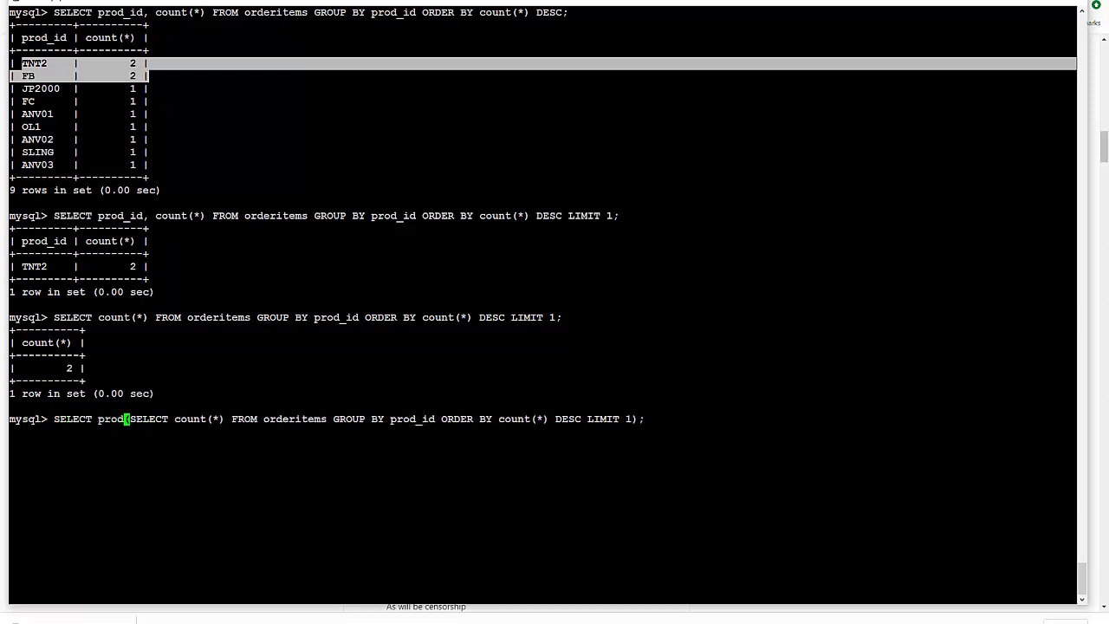
text(_id )
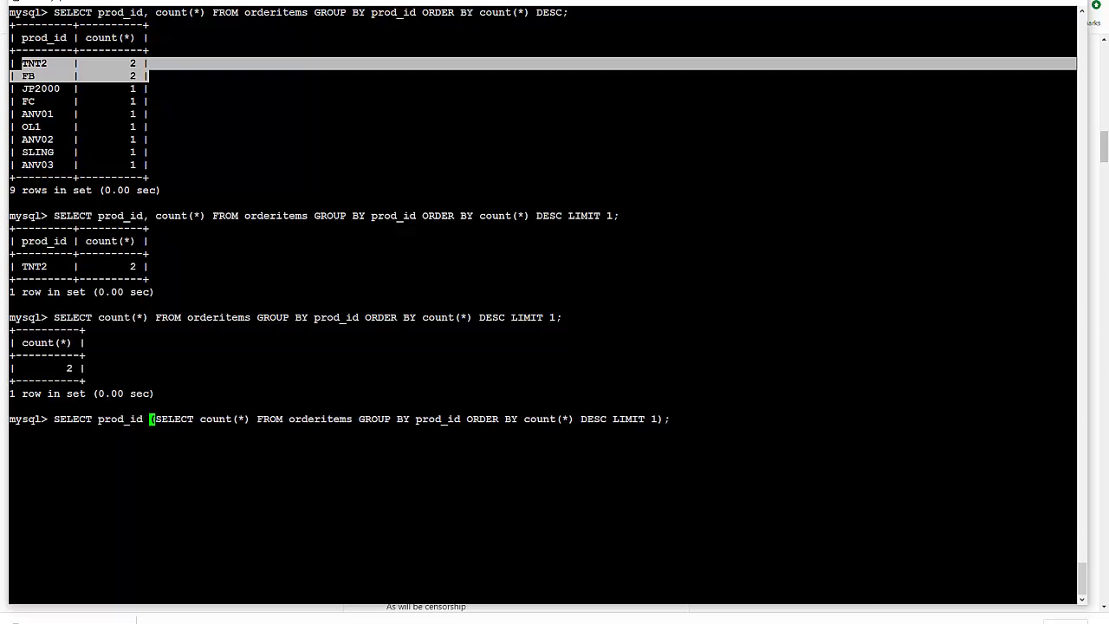
text(FROM )
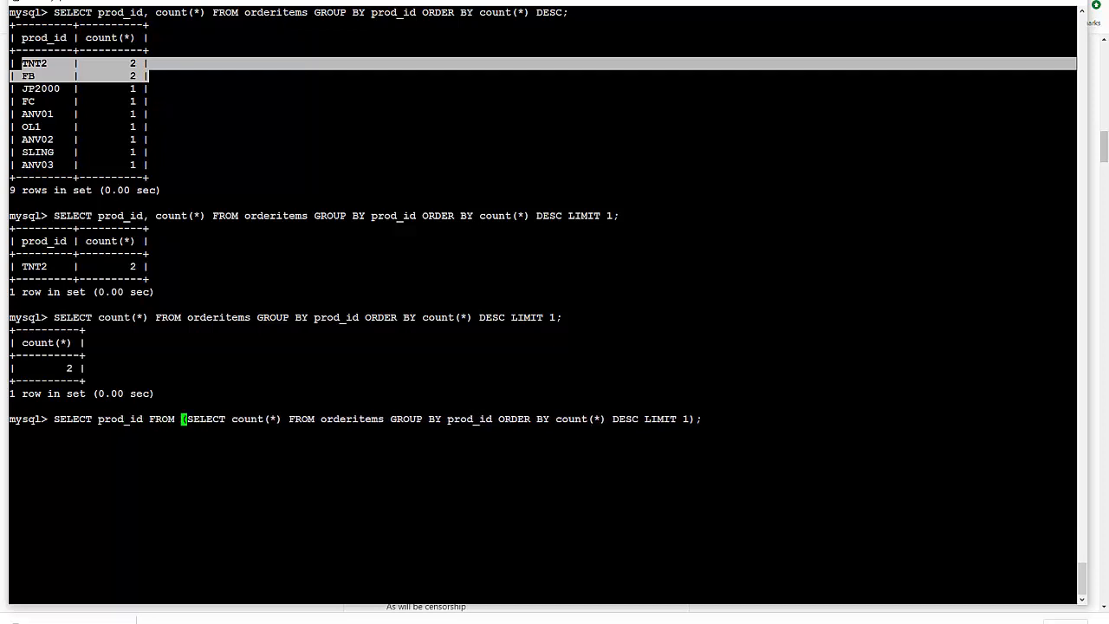
text(orderitems )
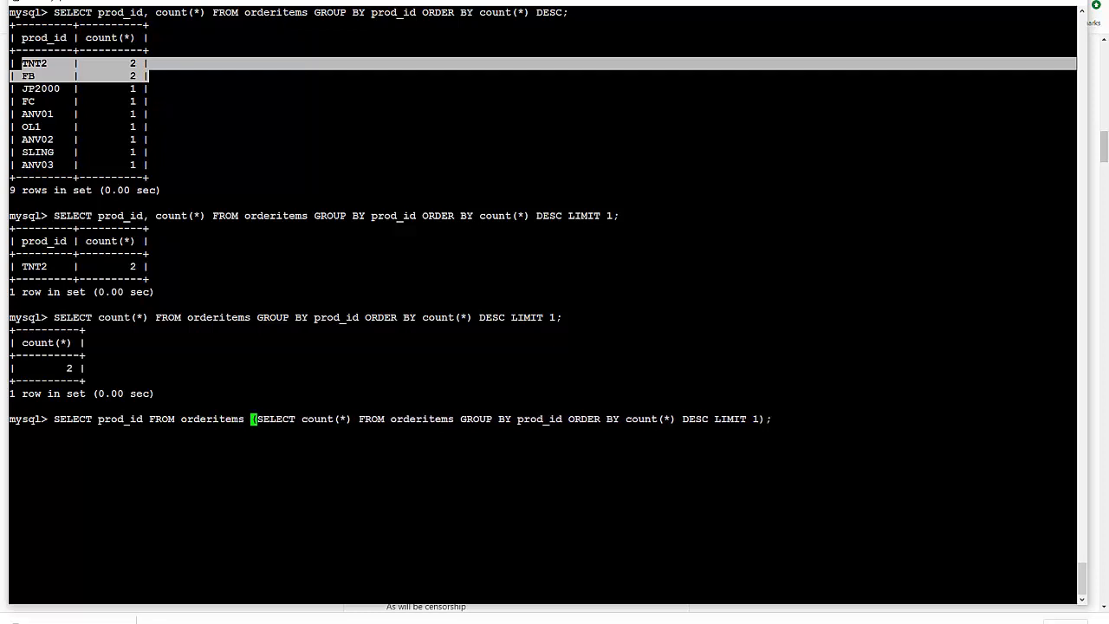
text(GROUP BY prod_id)
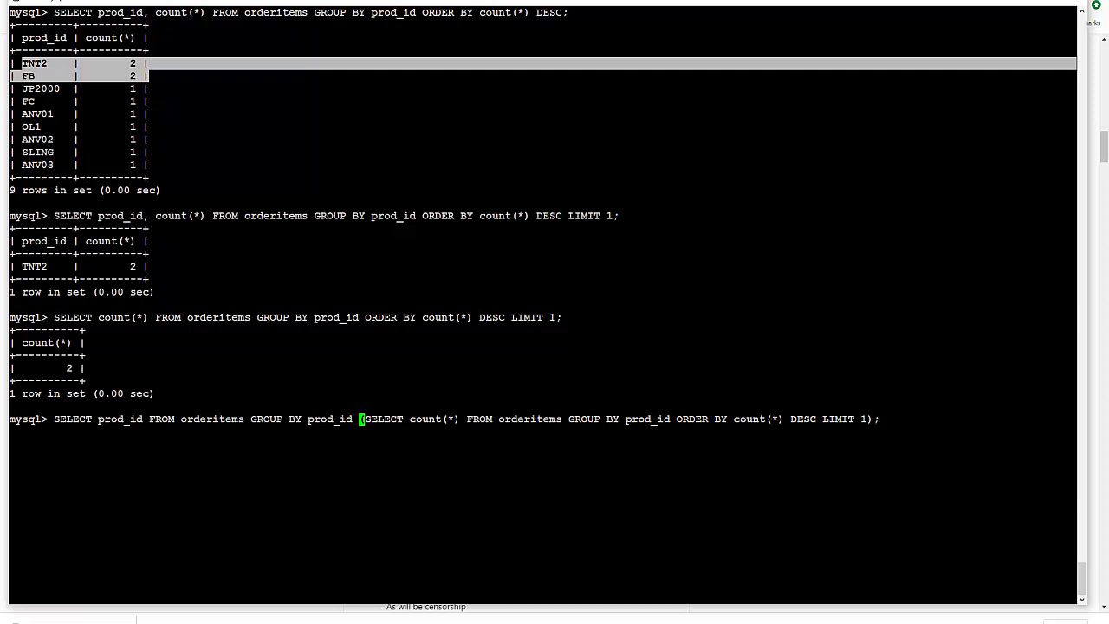
mouse_move(361, 418)
mouse_down()
mouse_move(882, 419)
mouse_move(866, 418)
mouse_up()
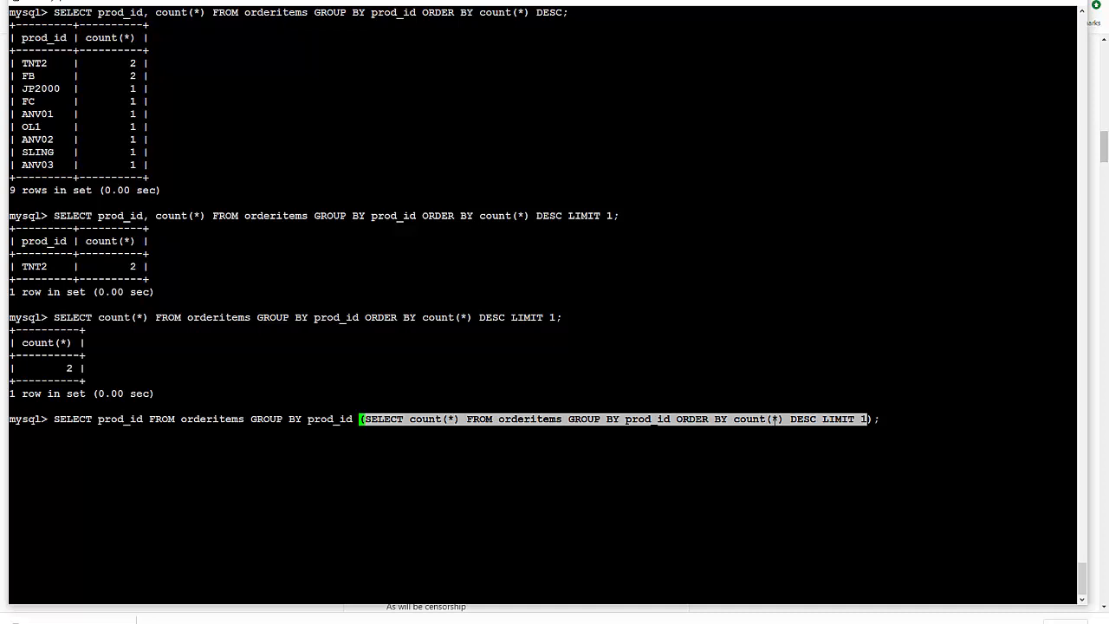
- Insert FROM orderitems GROUP BY prod_id HAVING COUNT(*) = before the subquery, leaving it unrun
key(Left)
key(Left)
key(Left)
key(Left)
key(Right)
key(Right)
key(Right)
key(Right)
text(HAVING)
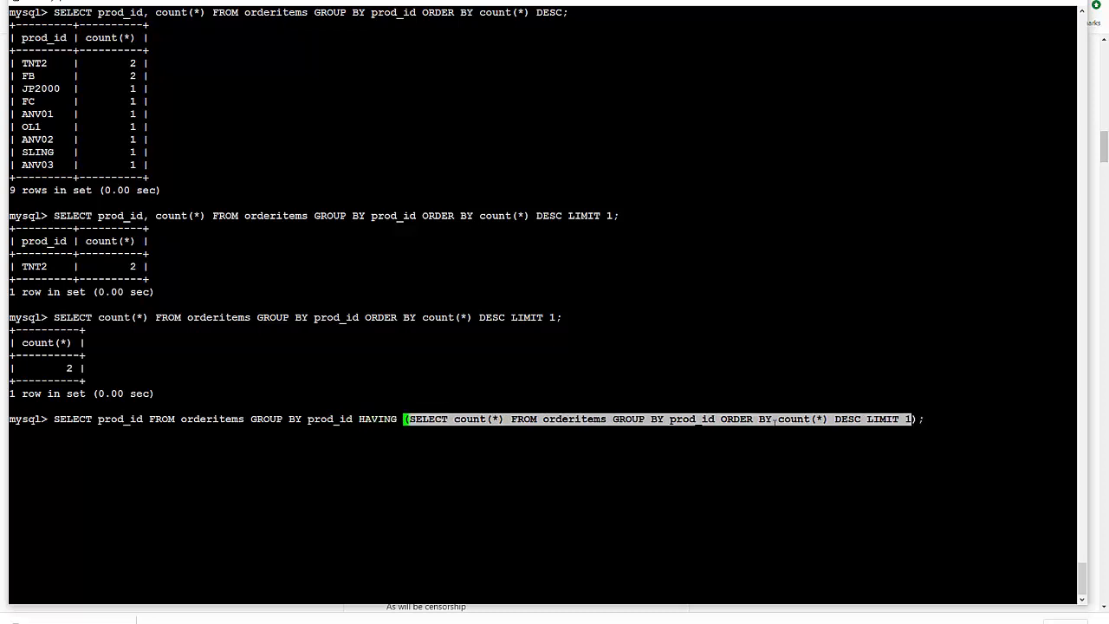
text( COUNT(*) =)
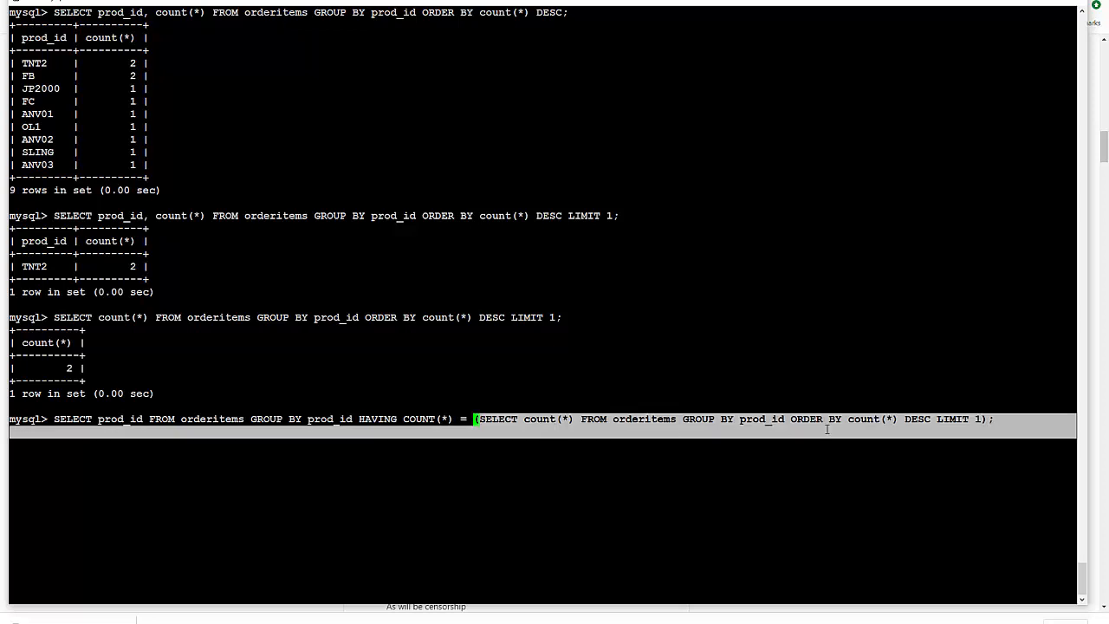
drag(475, 419, 977, 418)
key(Escape)
key(Right)
key(Right)
key(Right)
key(Right)
key(Right)
key(Right)
key(Right)
key(Right)
key(Right)
key(Right)
key(Right)
key(Right)
key(Right)
key(Right)
key(Right)
key(Right)
key(Right)
key(Right)
key(Right)
key(Right)
key(Right)
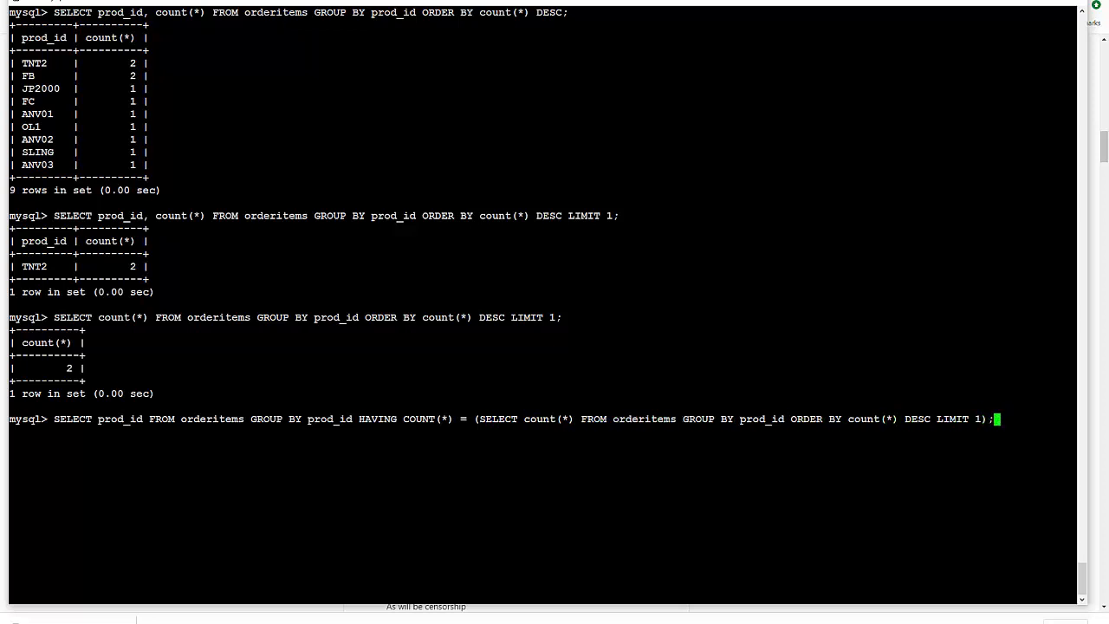
- Run the HAVING COUNT(*) = (subquery) query, returning FB and TNT2
key(Return)
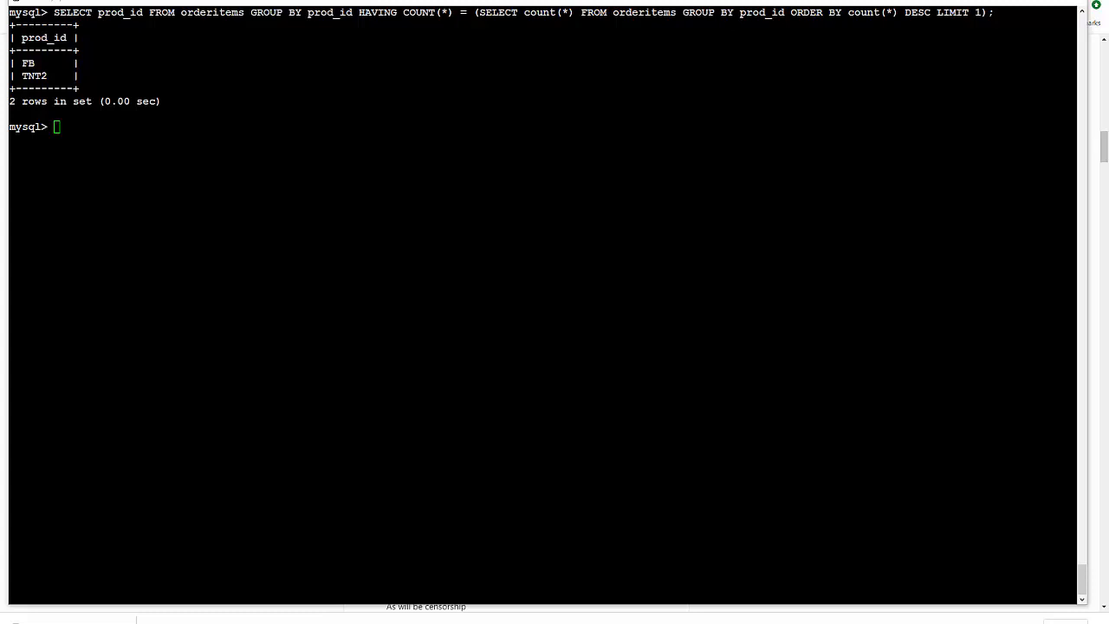
- Recall the query and add vend_id, to the select list, moving on to the table list
key(Up)
key(Left)
key(Left)
key(Left)
key(Left)
key(Left)
key(Left)
key(Left)
key(Left)
key(Left)
key(Left)
key(Left)
key(Left)
key(Left)
key(Left)
key(Left)
key(Left)
key(Left)
key(Left)
key(Left)
key(Left)
key(Left)
key(Left)
key(Left)
key(Left)
key(Left)
key(Left)
key(Left)
key(Left)
key(Left)
key(Left)
key(Left)
key(Left)
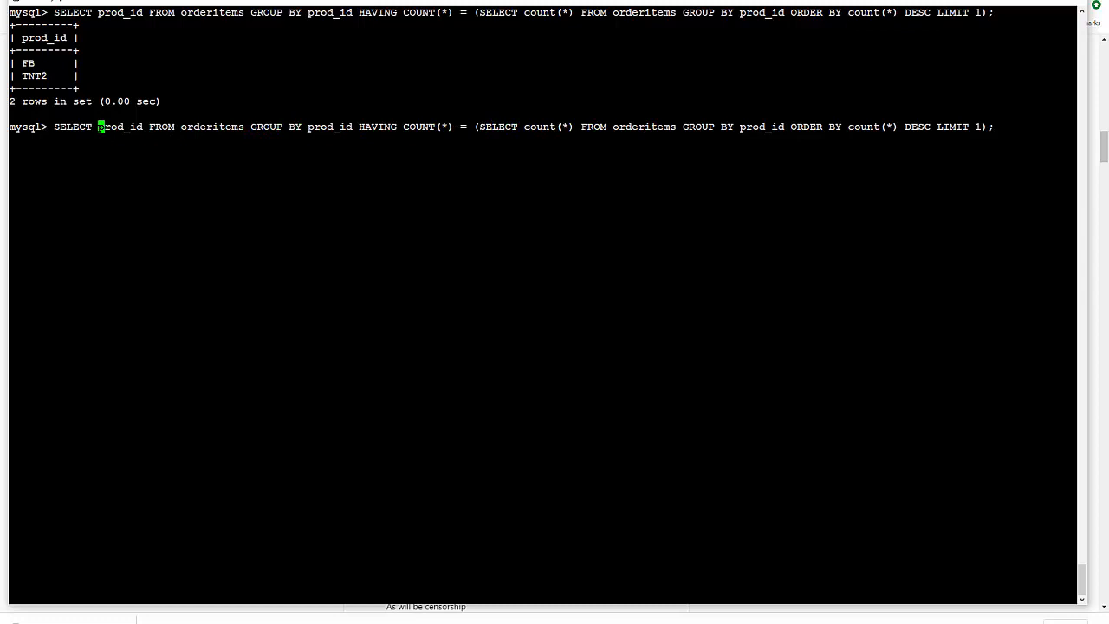
text(vend)
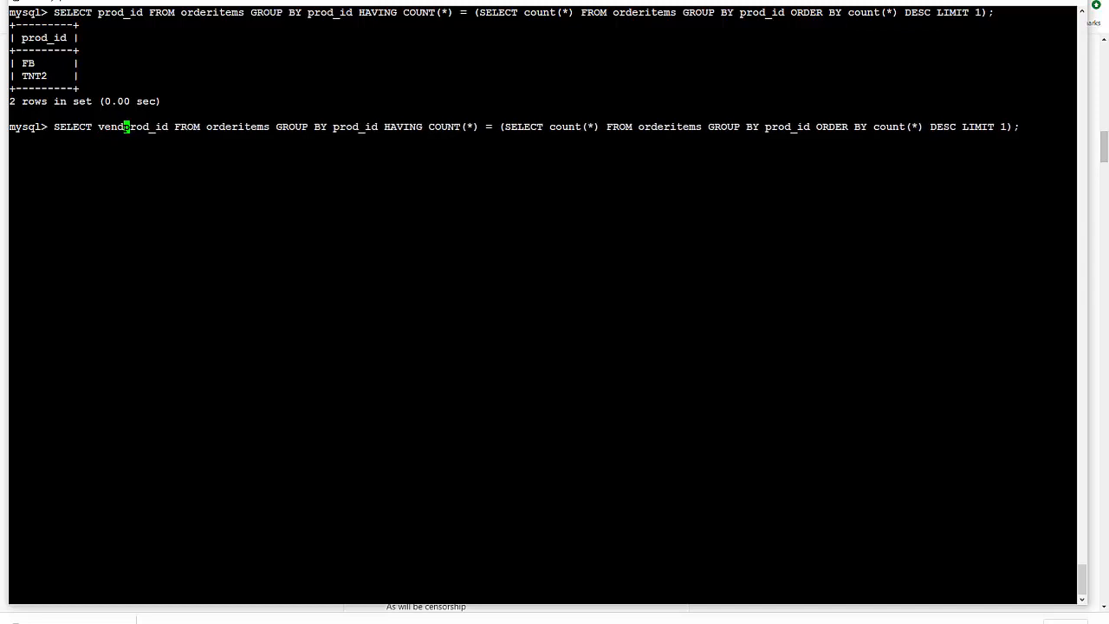
text(_uid)
key(BackSpace)
key(BackSpace)
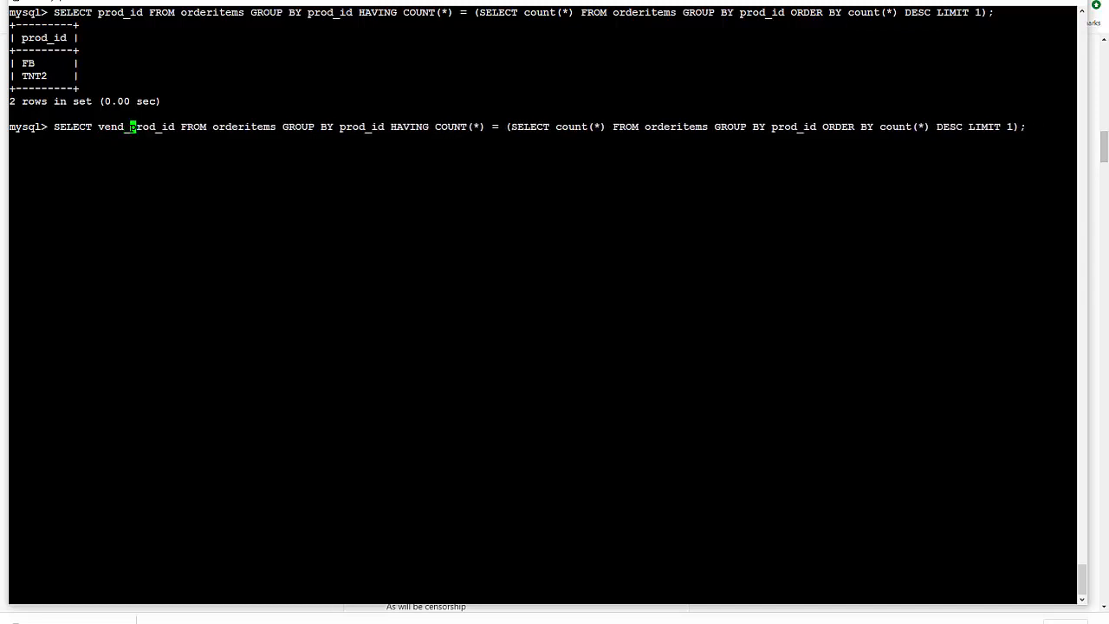
text(id,)
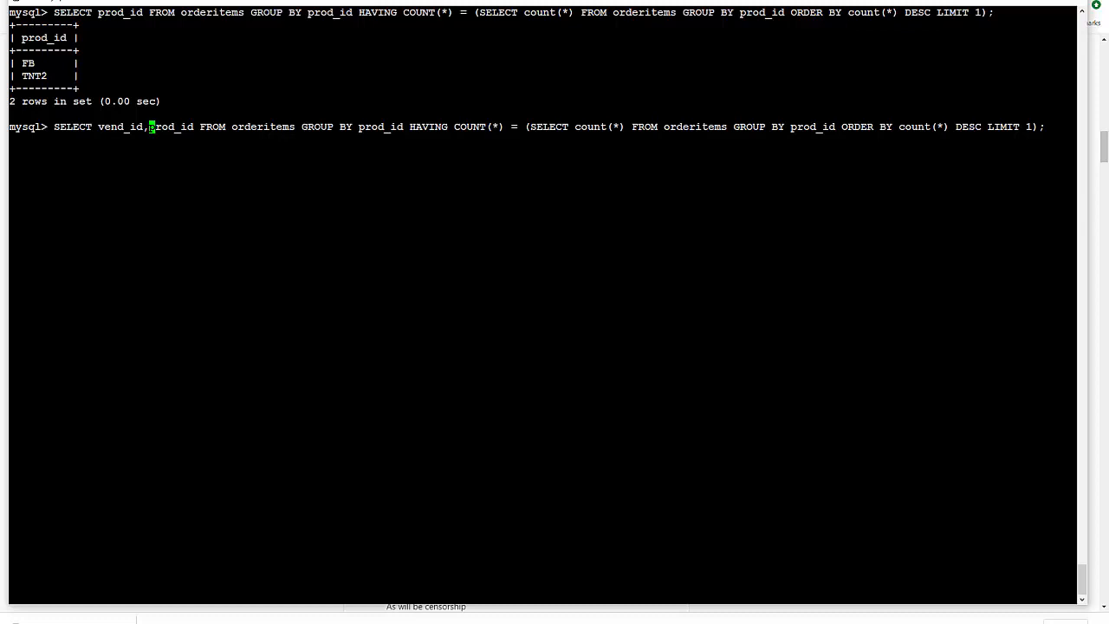
key(Right)
key(Right)
key(Right)
key(Right)
key(Right)
key(Right)
key(Right)
key(Right)
text(, products)
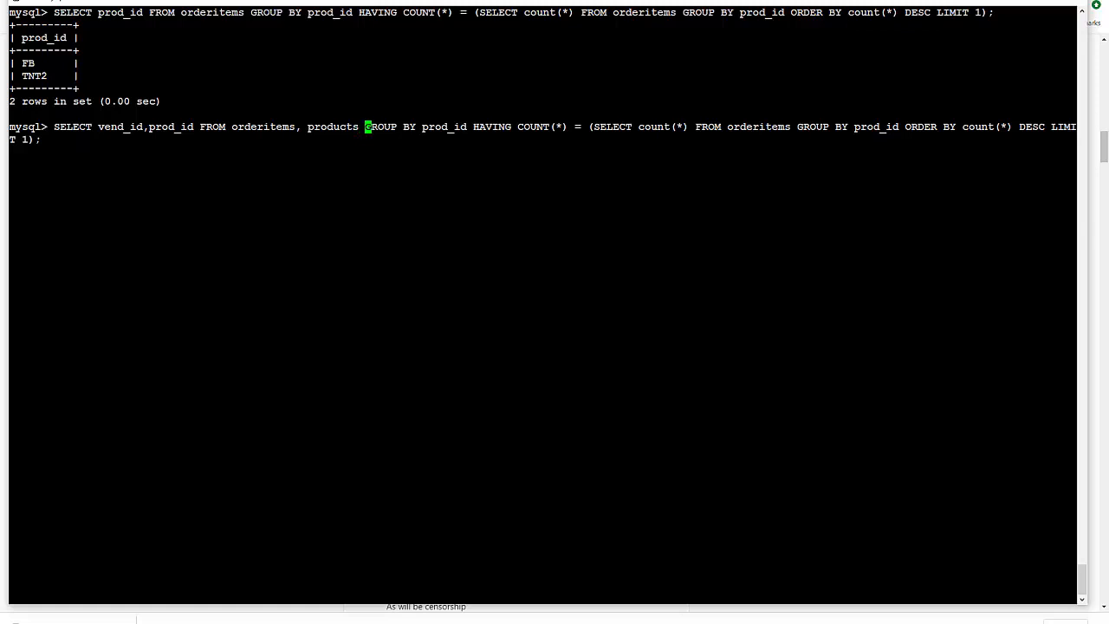
text(WHERE)
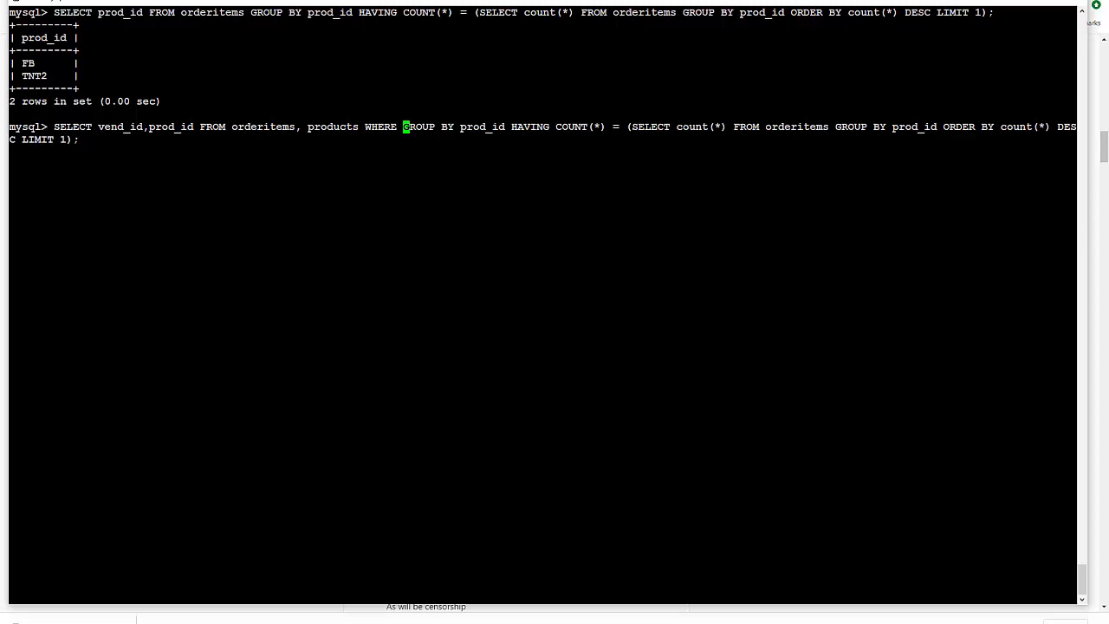
text(op)
- Add , products after orderitems and WHERE orderitems.prod_id = products.prod_id before GROUP BY
key(BackSpace)
text(rder)
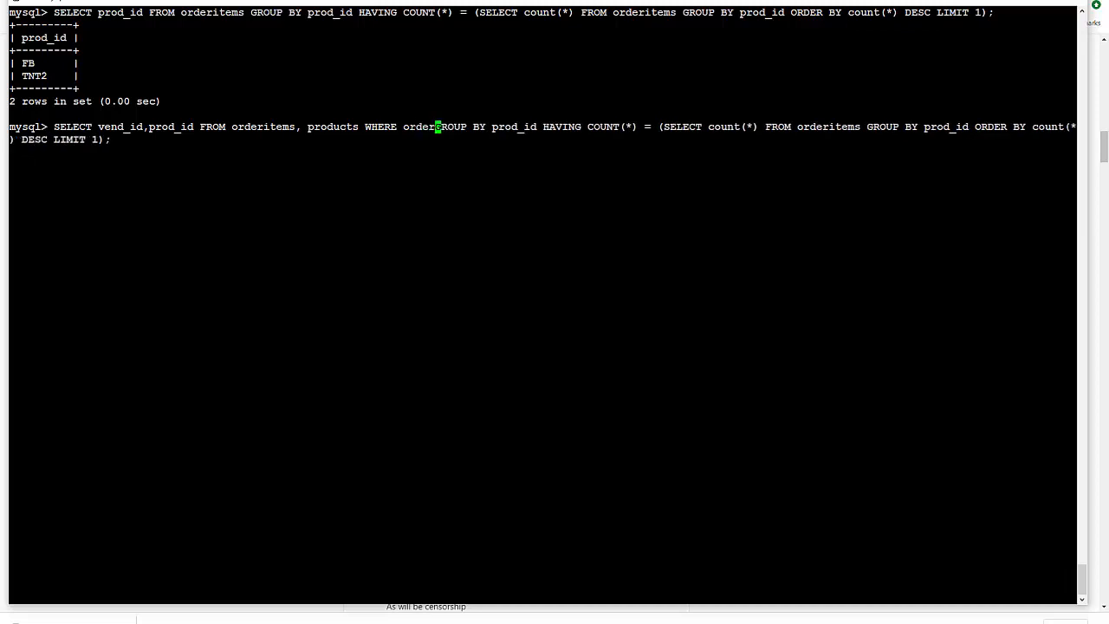
text(items)
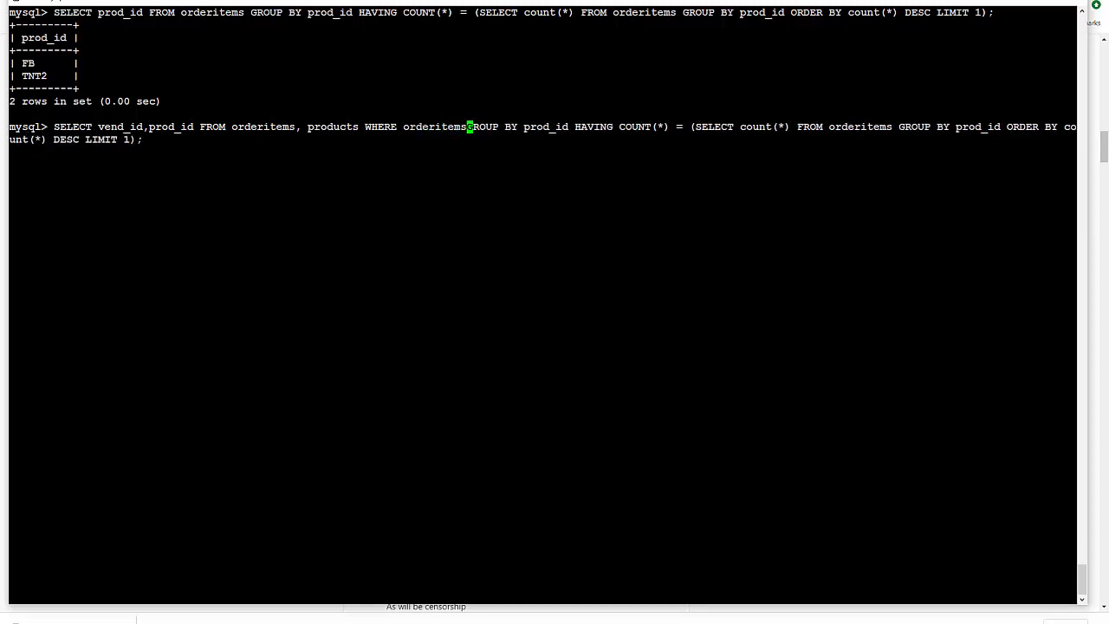
text(.prod_id = product)
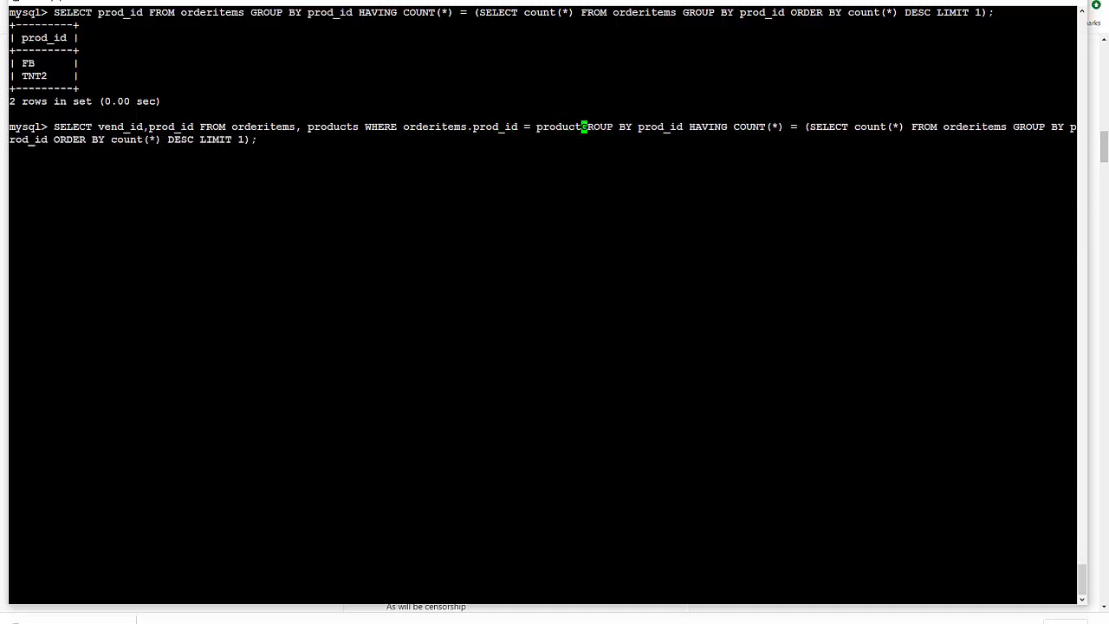
text(s.prod_id)
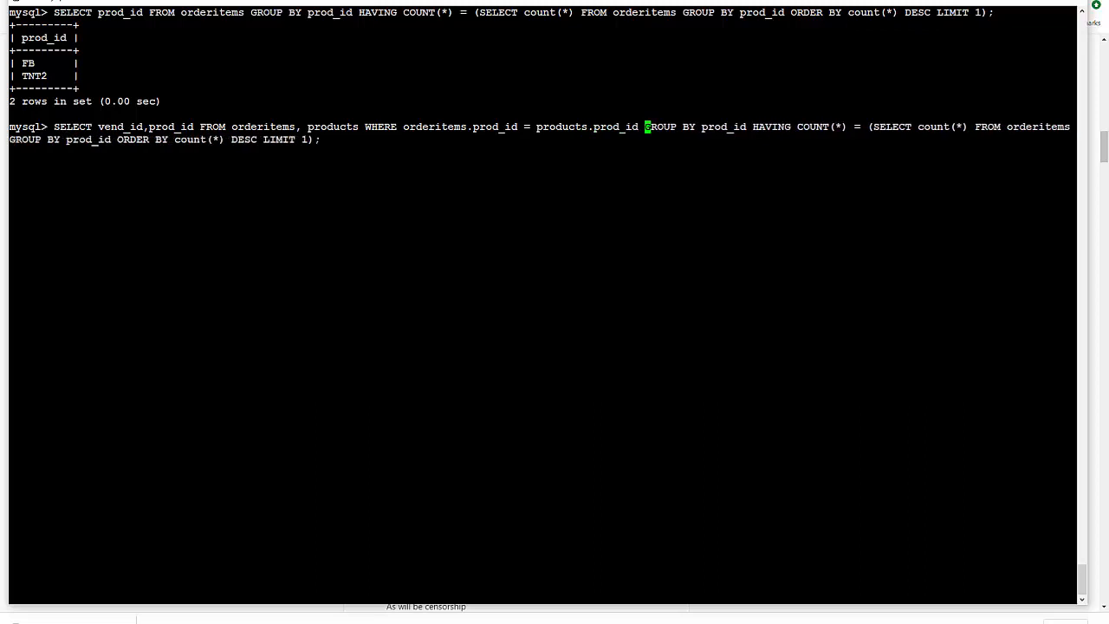
key(Left)
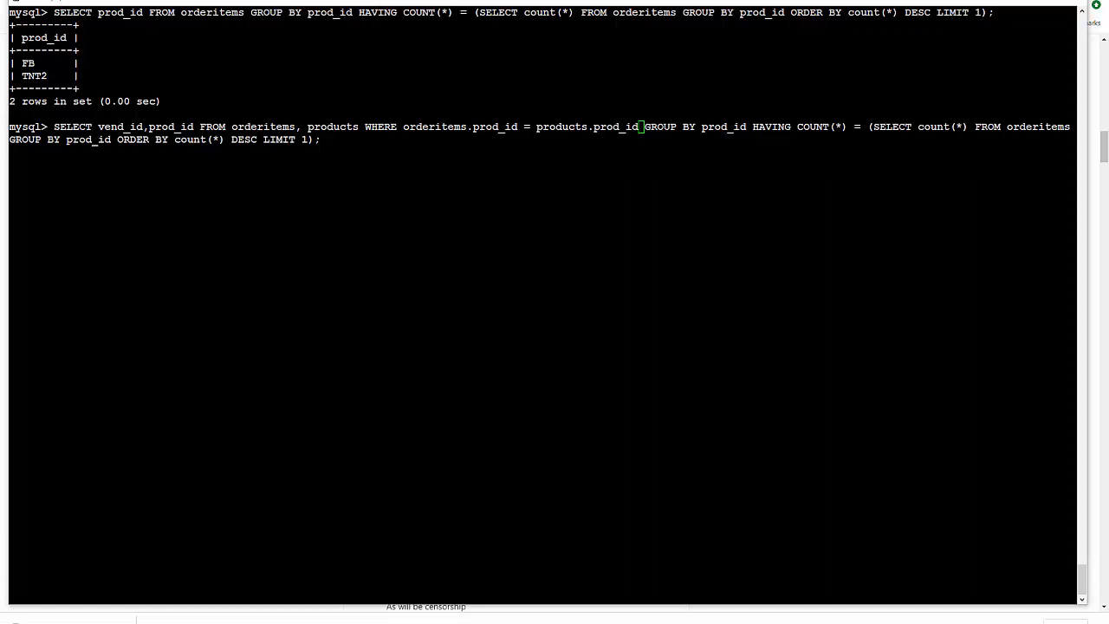
- Qualify prod_id in the select list as orderitems.prod_id
click(639, 124)
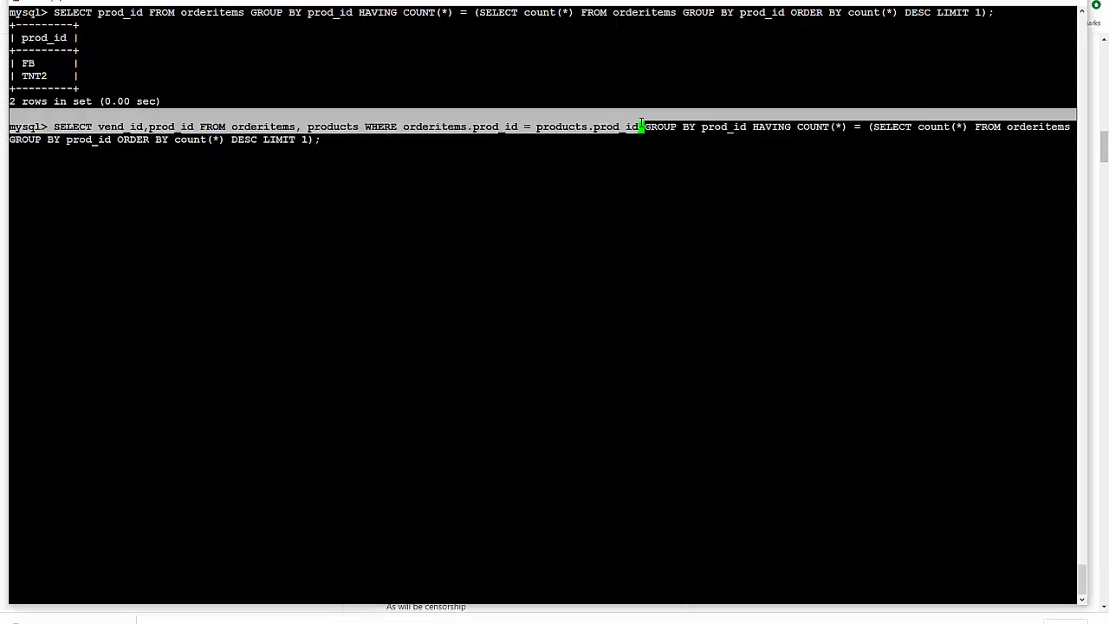
key(Left)
key(Left)
key(Left)
key(Left)
key(Left)
key(Left)
key(Left)
key(Left)
key(Left)
key(Left)
key(Left)
key(Left)
key(Left)
key(Left)
key(Left)
key(Left)
key(Left)
key(Left)
key(Left)
key(Left)
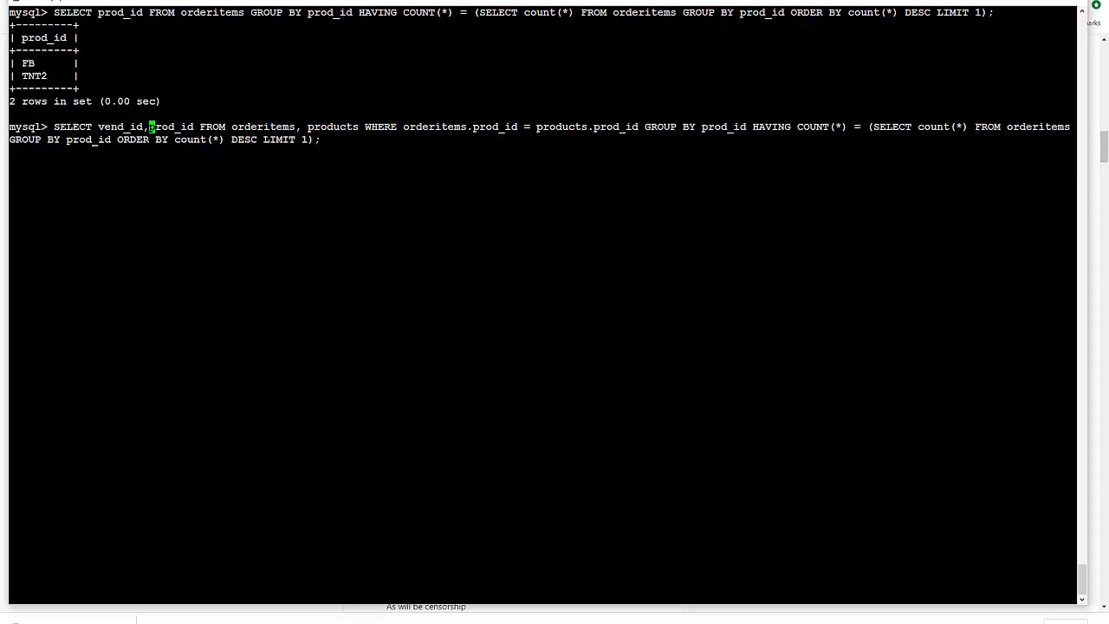
drag(149, 126, 194, 127)
key(ctrl+c)
text(orderitems.)
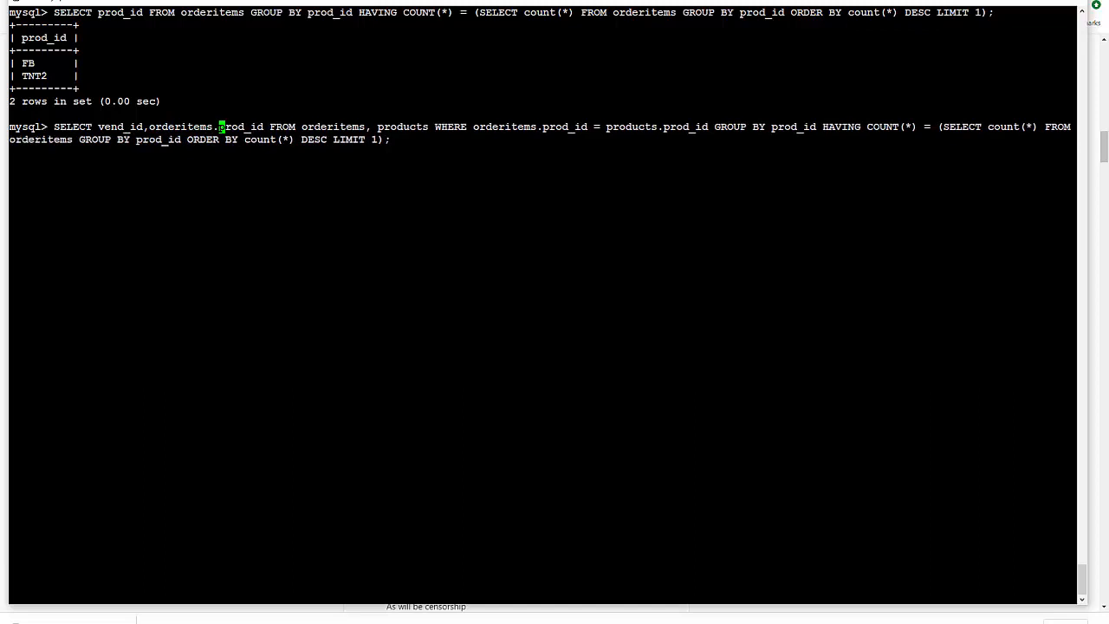
- Run the join query and mark vendor 1003 with products FB and TNT2 in the results
key(Return)
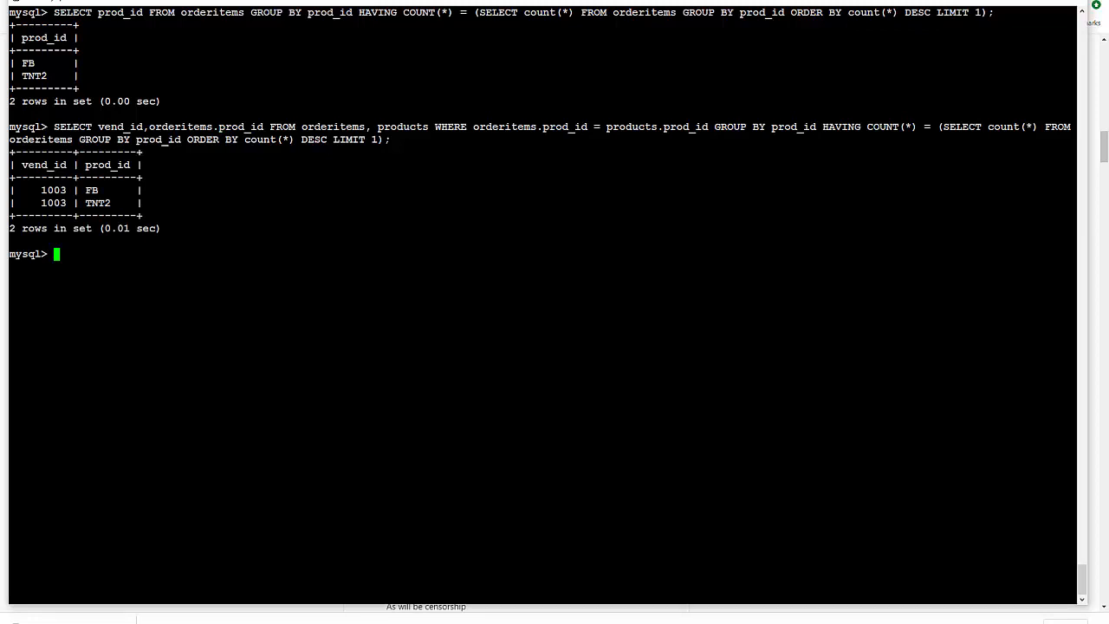
mouse_move(41, 190)
mouse_down()
mouse_move(66, 190)
mouse_move(66, 203)
mouse_up()
click(54, 202)
drag(86, 190, 116, 202)
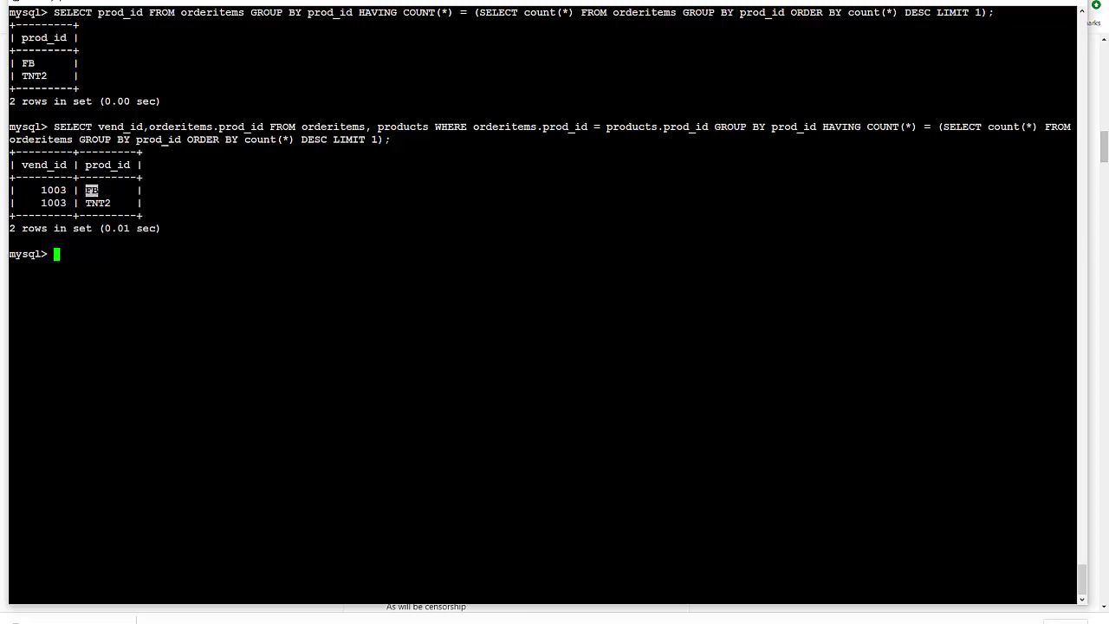
double_click(97, 202)
double_click(91, 190)
key(ctrl+c)
- Recall the query, add vend_name, the vendors table and AND products.vend_id = vendors.vend_id
key(Up)
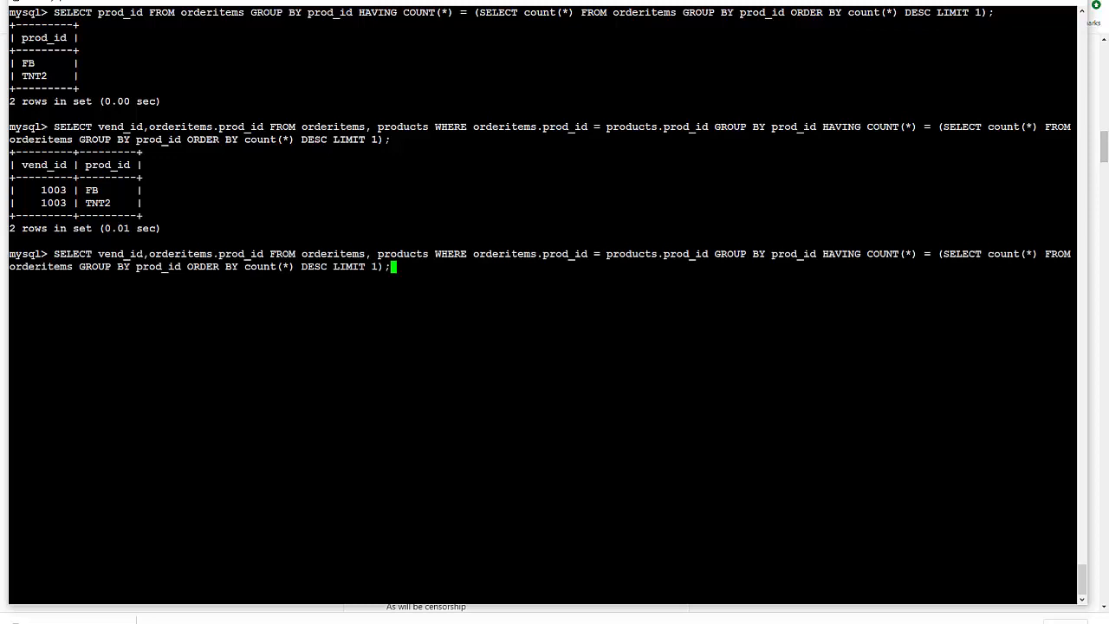
key(Left)
key(Left)
key(Left)
key(Left)
key(Left)
key(Left)
key(Left)
key(Left)
key(Left)
key(Left)
key(Left)
key(Left)
key(Left)
key(Left)
key(Left)
key(Left)
key(Left)
key(Left)
key(Left)
key(Left)
key(Left)
key(Left)
key(Left)
key(Left)
key(Left)
key(Left)
key(Left)
key(Left)
key(Left)
key(Left)
key(Left)
key(Left)
key(Left)
key(Left)
key(Left)
key(Left)
key(Left)
key(Left)
key(Left)
key(Left)
key(Left)
key(Left)
key(Left)
key(Left)
key(Left)
key(Left)
key(Left)
key(Left)
text(vend_name,)
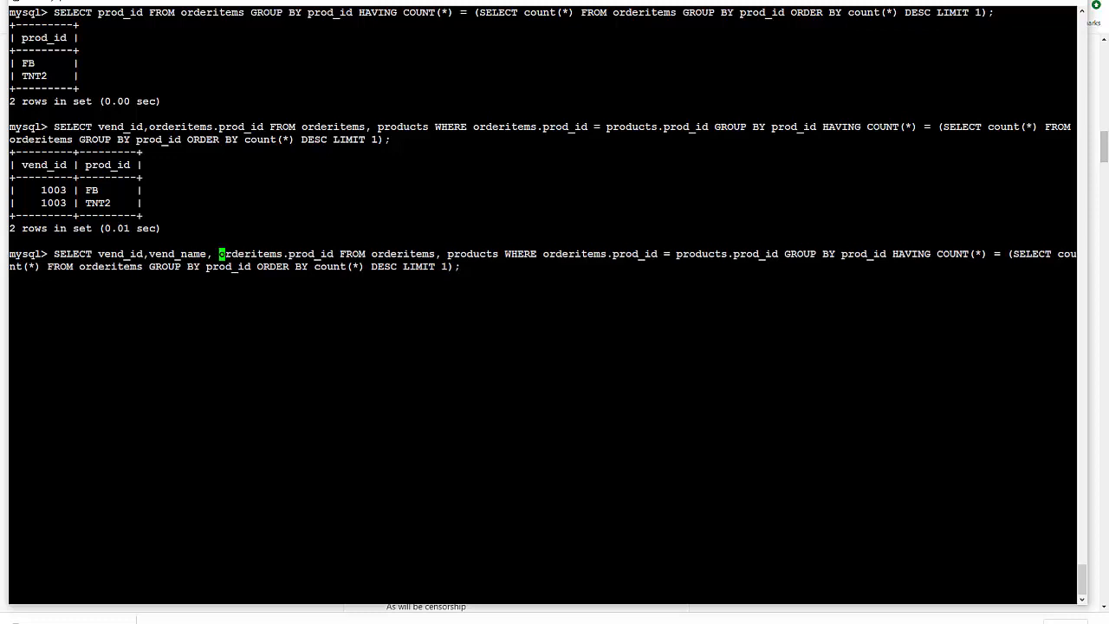
key(Right)
key(Right)
key(Right)
key(Right)
key(Right)
key(Right)
key(Right)
key(Right)
key(Right)
key(Right)
key(Right)
key(Right)
key(Right)
text(, vendors)
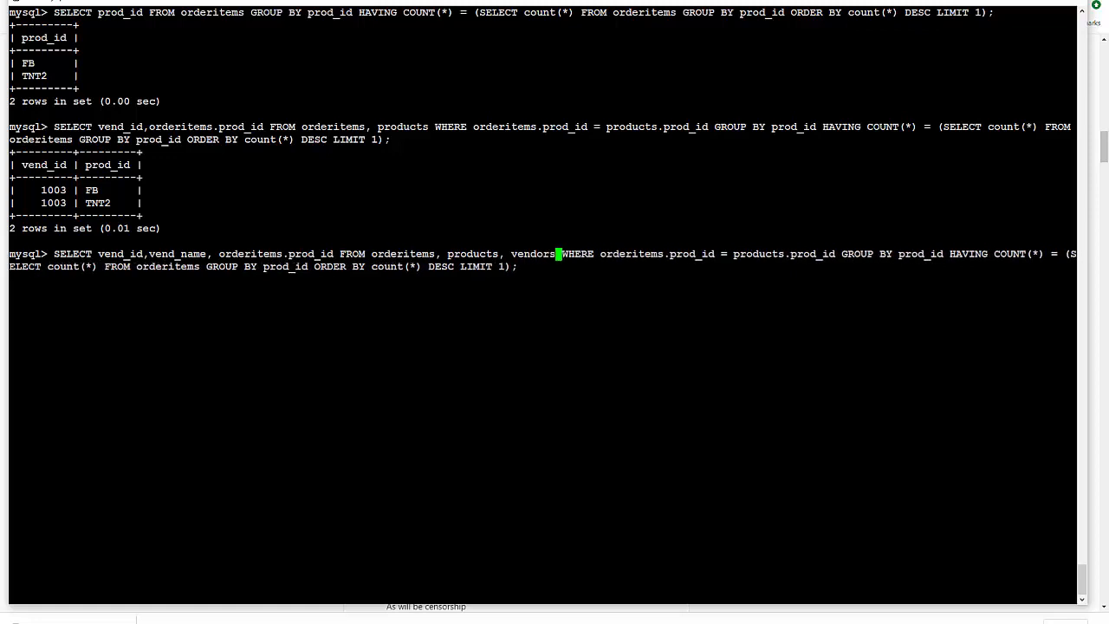
key(Right)
key(Right)
key(Right)
key(Right)
key(Right)
key(Right)
key(Right)
key(Right)
key(Right)
key(Right)
key(Right)
key(Right)
key(Right)
key(Right)
text(AND)
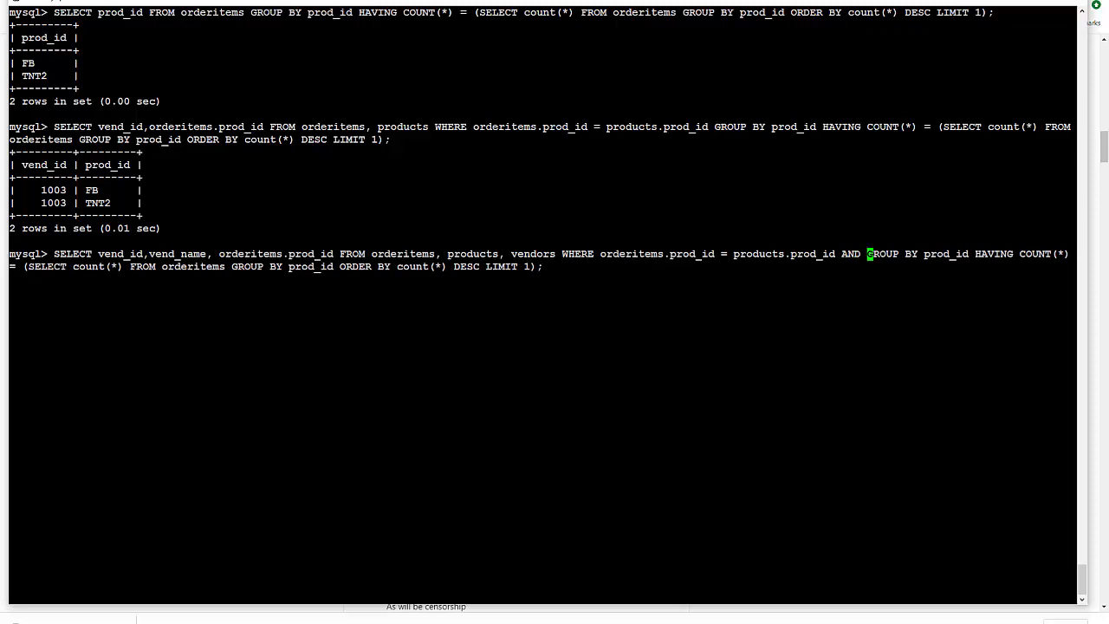
text(products.vend_id = )
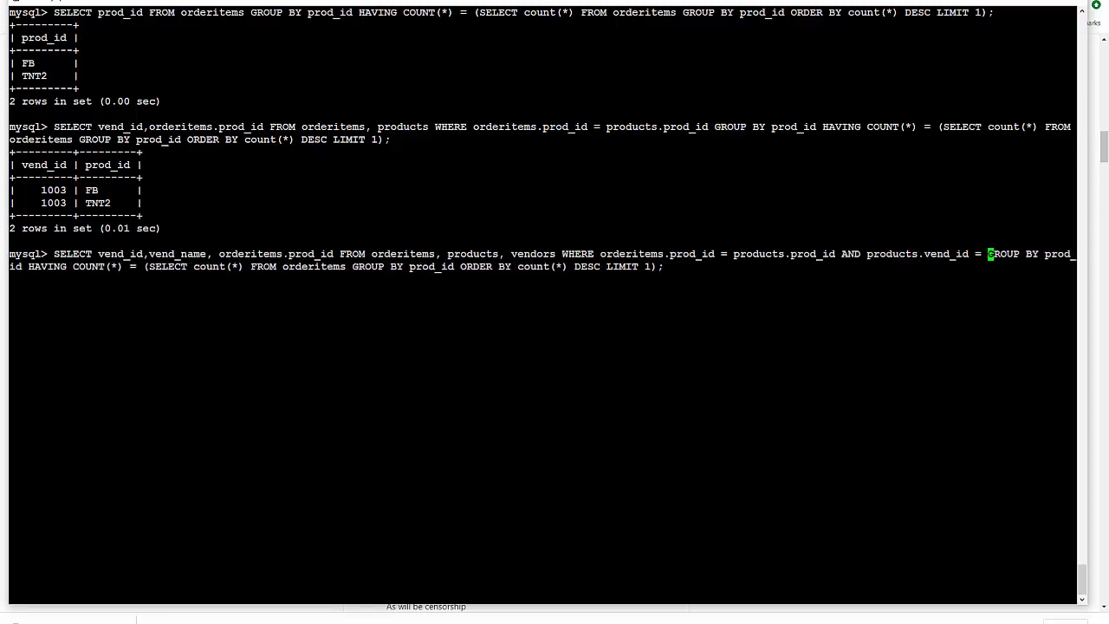
text(vendors.vend_id)
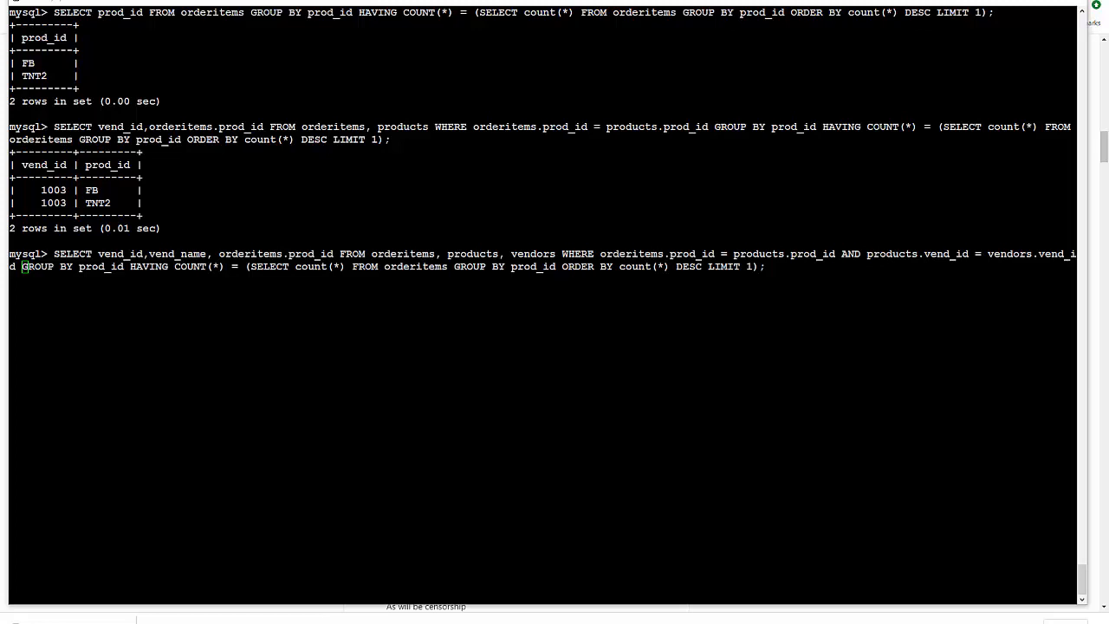
- Qualify vend_id as vendors.vend_id and run the three-table query, returning ACME, 1003 for FB and TNT2
key(Left)
key(Left)
key(Left)
key(Left)
key(Left)
key(Left)
key(Left)
key(Left)
key(Left)
key(Left)
key(Left)
key(Left)
key(Left)
key(Left)
key(Left)
key(Left)
key(Left)
key(Left)
key(Left)
key(Left)
key(Left)
key(Left)
key(Left)
key(Left)
key(Left)
key(Left)
key(Left)
key(Left)
key(Left)
key(Left)
key(Left)
key(Left)
key(Left)
key(Right)
text(vendors.)
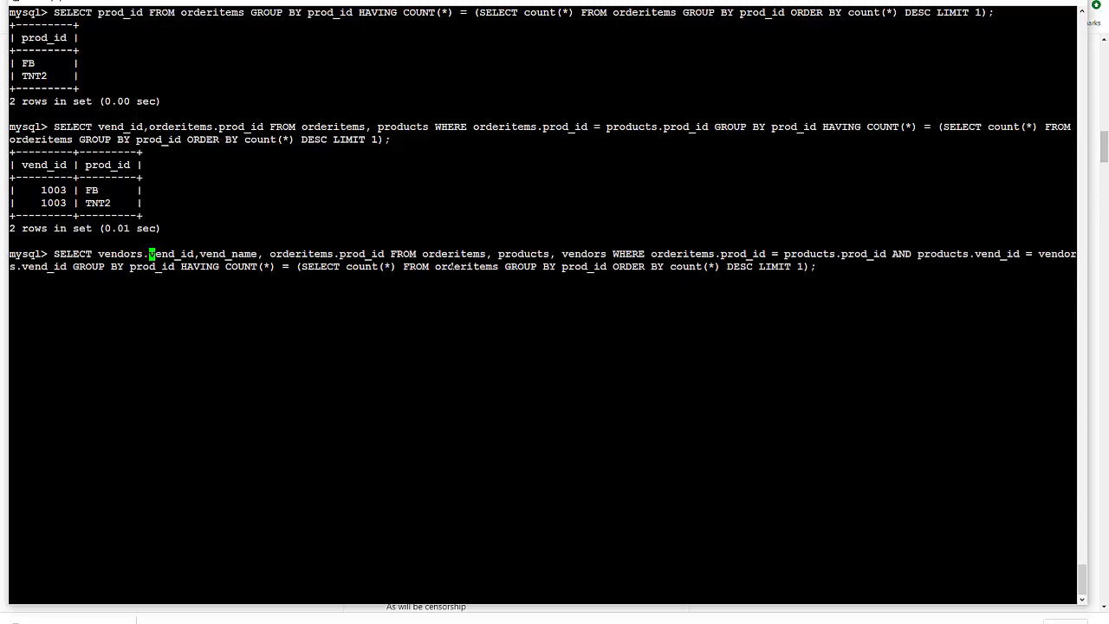
key(Return)
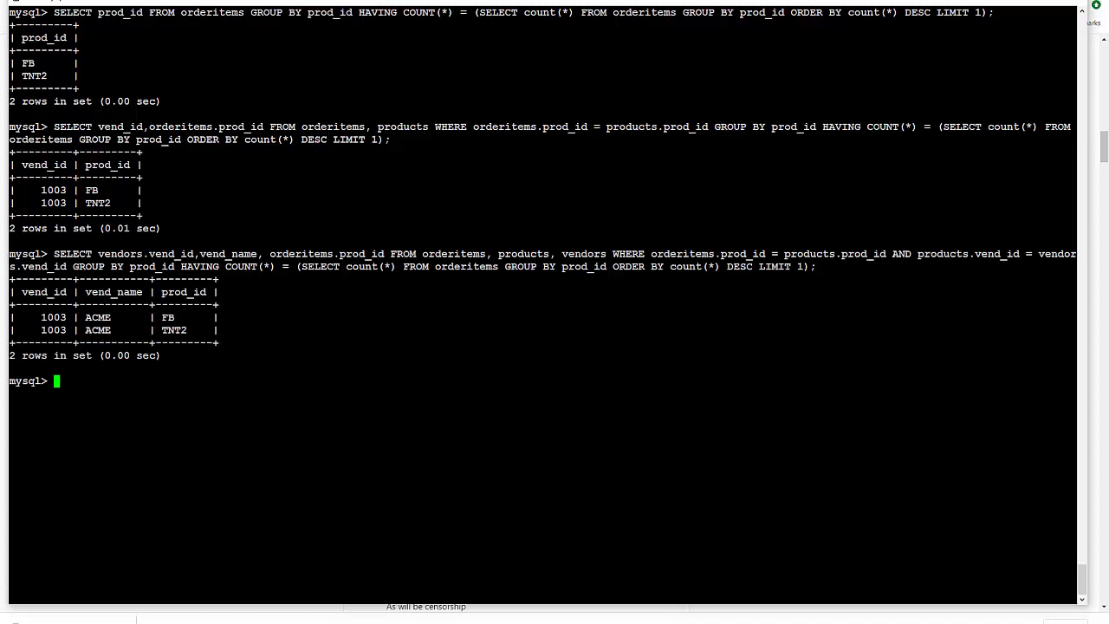
- Highlight the 1003 | ACME result row, clear it, and recall the previous SELECT at the prompt
drag(34, 317, 111, 317)
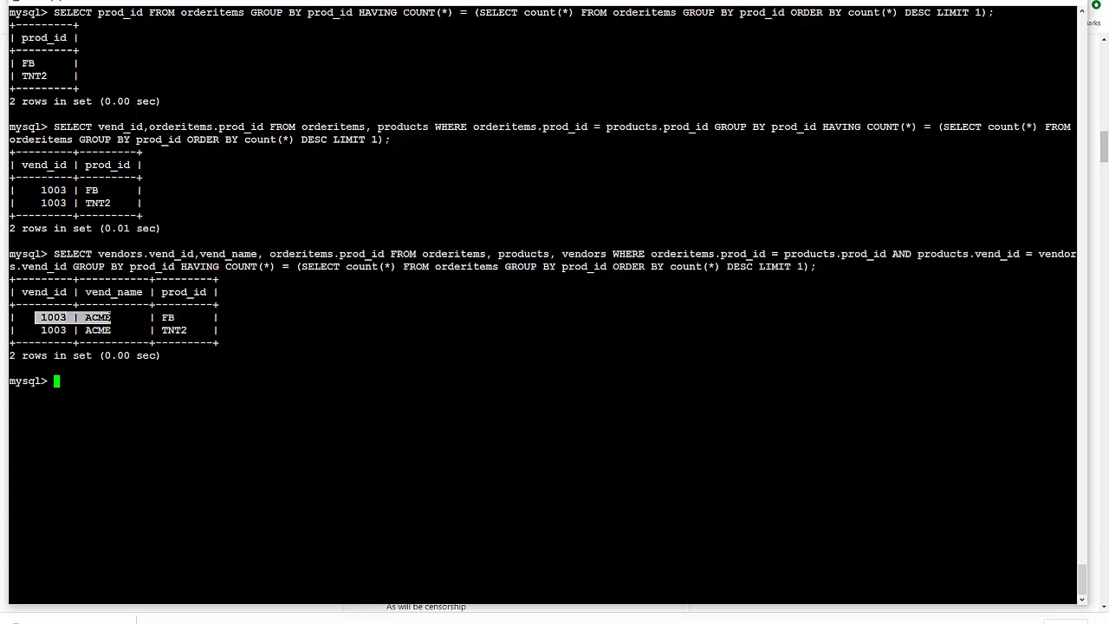
key(Return)
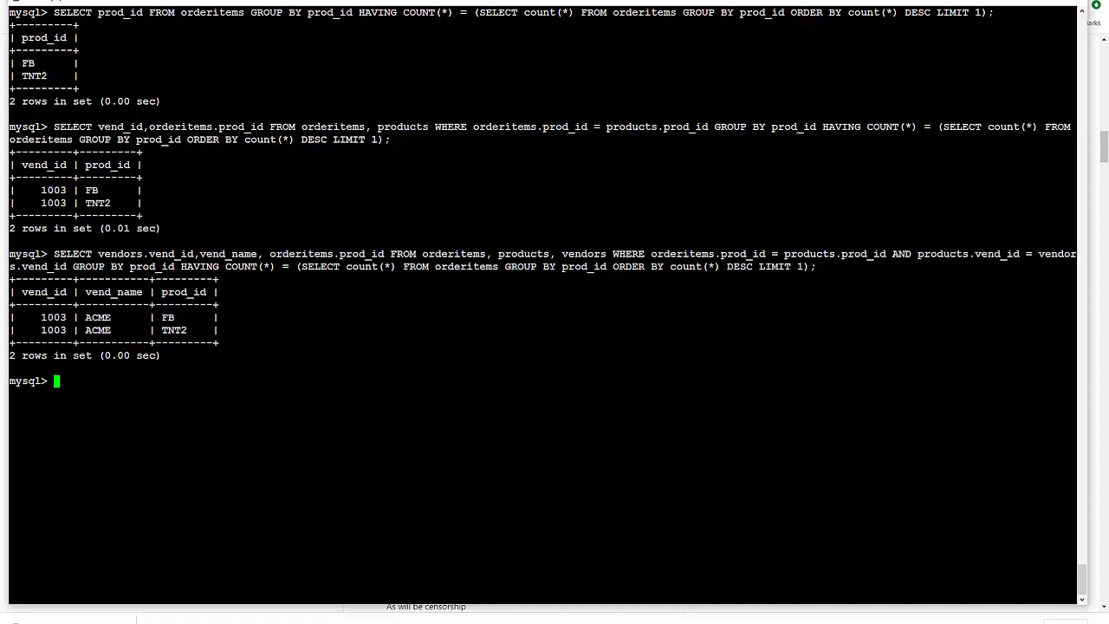
key(Up)
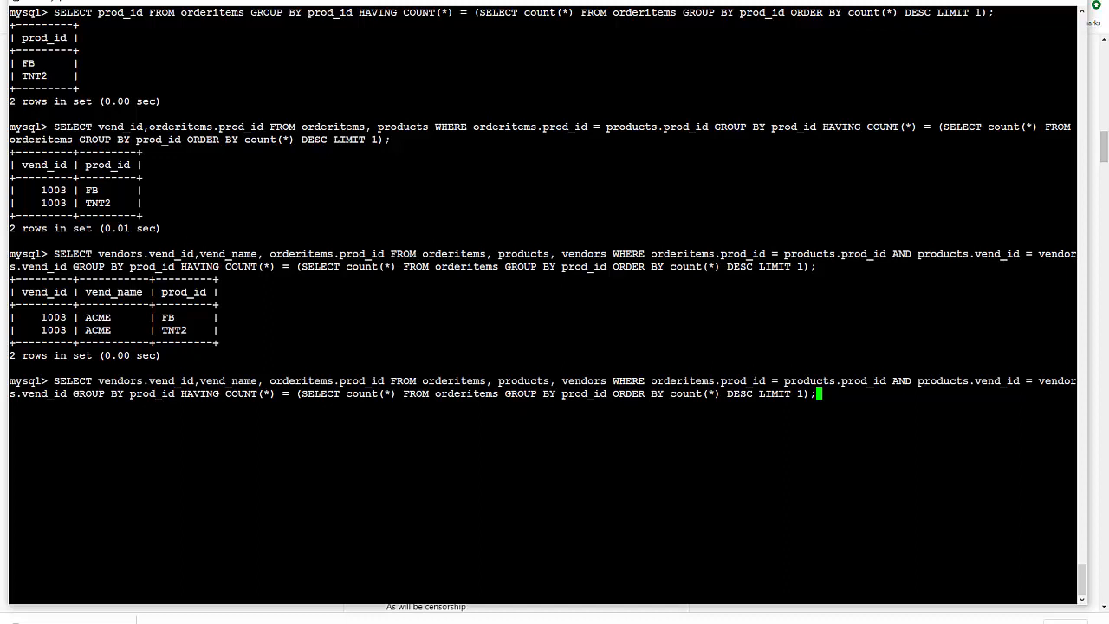
- Remove orderitems.prod_id from the select list and run it, hitting ERROR 1052 ambiguous column
key(Left)
key(Left)
key(Left)
key(Left)
key(Left)
key(Left)
key(Left)
key(Left)
key(Left)
key(Left)
key(Left)
key(Left)
key(Left)
key(Left)
key(Left)
key(Left)
key(Left)
key(Left)
key(Left)
key(Left)
key(Left)
key(Left)
key(Left)
key(Left)
key(Left)
key(Left)
key(Left)
key(Left)
key(Left)
key(Left)
key(Left)
key(Left)
key(Left)
key(Left)
key(Left)
key(Left)
key(Left)
key(Left)
key(Left)
key(Left)
key(Left)
key(Left)
key(Left)
key(Left)
key(Left)
key(Left)
key(Left)
key(Left)
key(Left)
key(Left)
key(Left)
key(Left)
key(Left)
key(Right)
key(Right)
key(Right)
key(Right)
key(Right)
key(Right)
key(Right)
key(BackSpace)
key(BackSpace)
key(BackSpace)
key(BackSpace)
key(BackSpace)
key(BackSpace)
key(BackSpace)
key(BackSpace)
key(BackSpace)
key(BackSpace)
key(BackSpace)
key(BackSpace)
key(BackSpace)
key(Return)
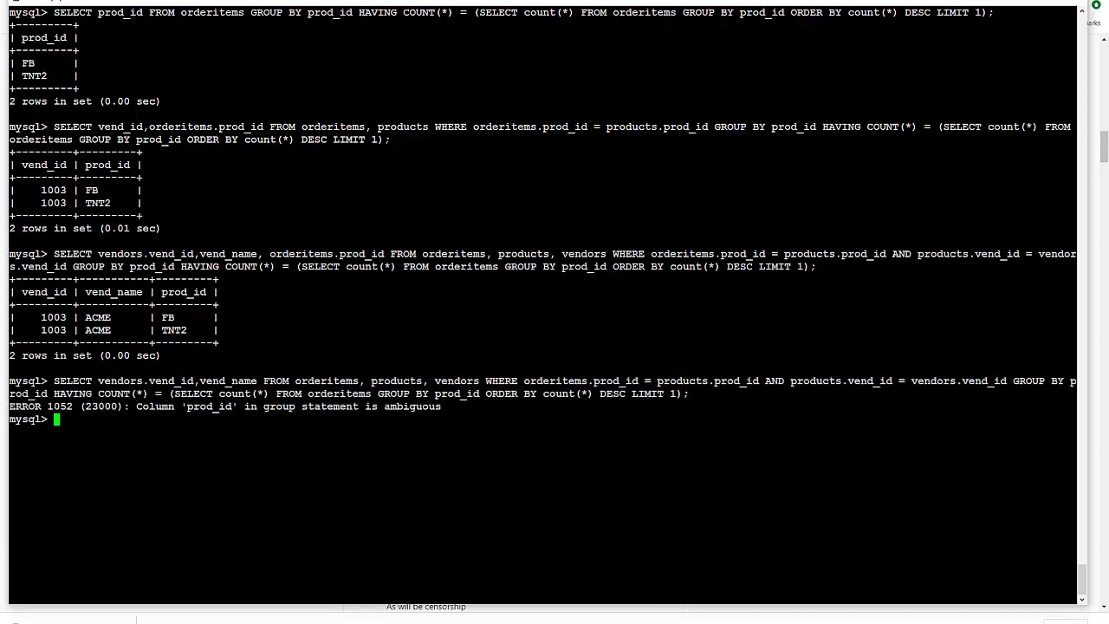
- Qualify GROUP BY as products.prod_id and rerun, returning 1003 ACME twice
key(Up)
key(Left)
key(Left)
key(Left)
key(Left)
key(Left)
key(Left)
key(Left)
key(Left)
key(Left)
key(Left)
key(Left)
key(Left)
key(Left)
key(Left)
key(Left)
key(Left)
key(Left)
key(Left)
key(Left)
key(Left)
key(Left)
key(Left)
key(Left)
key(Left)
key(Left)
key(Left)
key(Right)
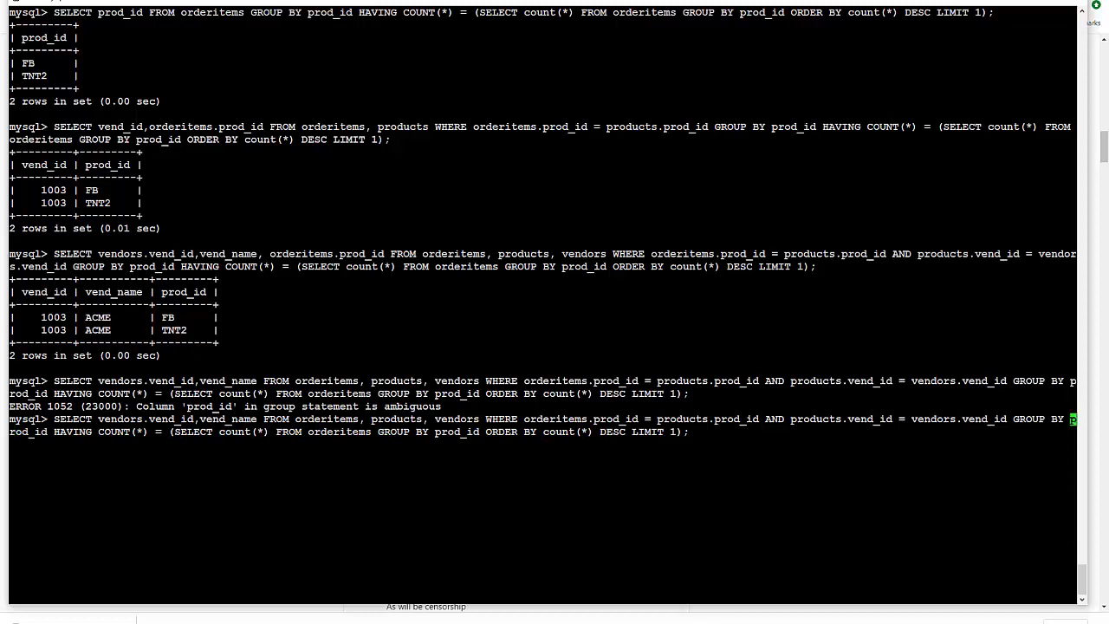
text(products.)
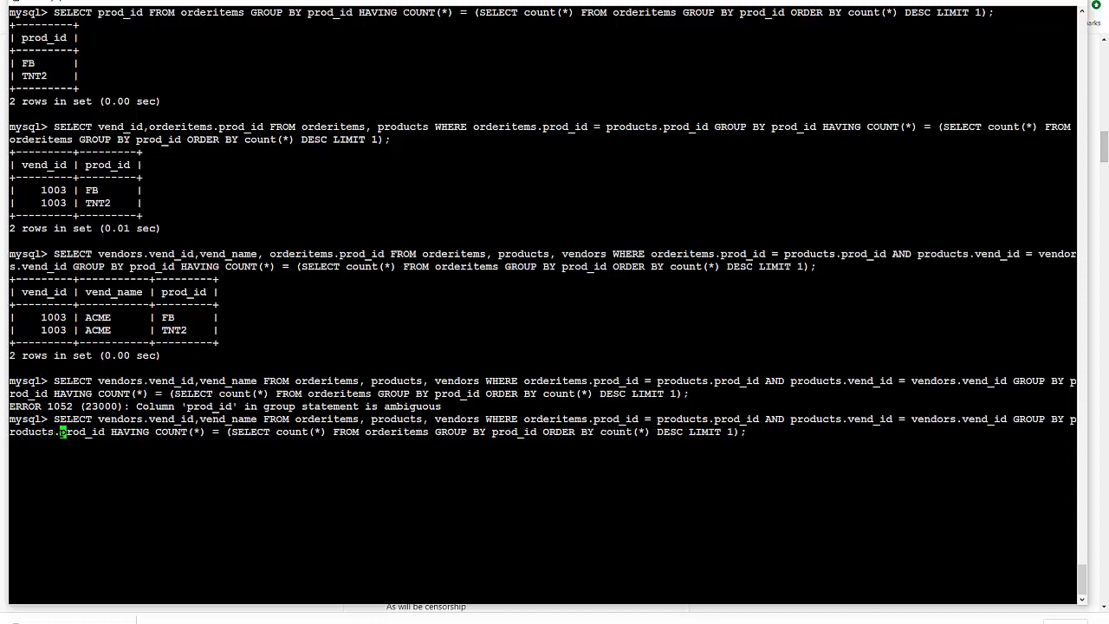
key(Return)
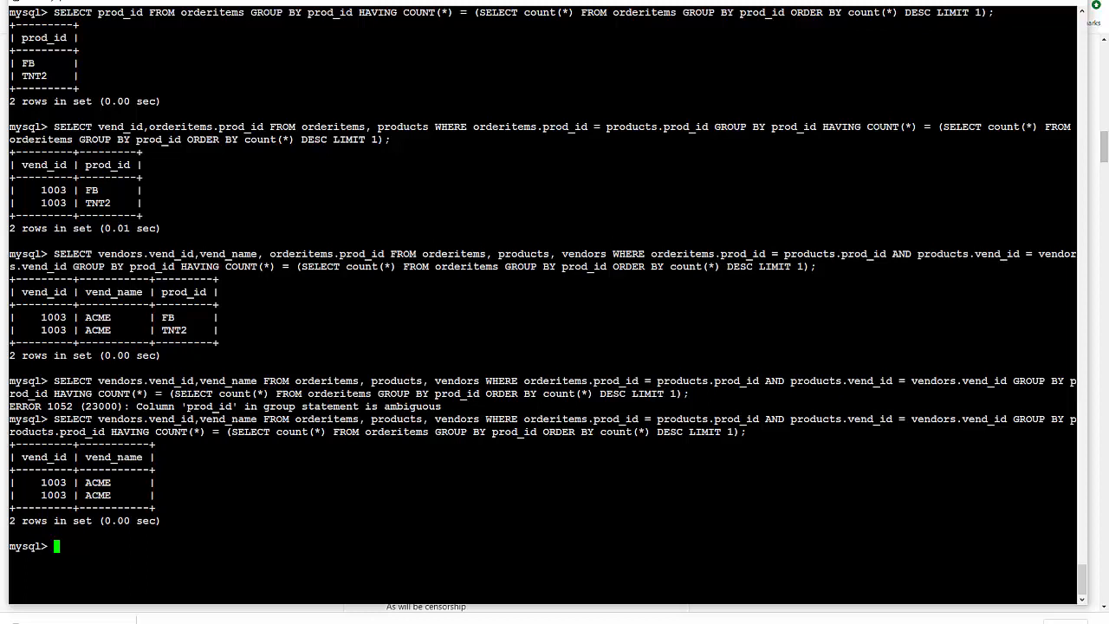
- Insert DISTINCT after SELECT and run it, leaving the single row 1003 ACME
key(Up)
key(Left)
key(Left)
key(Left)
key(Left)
key(Left)
key(Left)
key(Left)
key(Left)
key(Left)
key(Left)
key(Left)
key(Left)
key(Left)
key(Left)
key(Left)
key(Left)
key(Left)
key(Left)
key(Left)
key(Left)
key(Left)
key(Left)
key(Left)
key(Left)
key(Left)
key(Left)
key(Left)
key(Left)
key(Left)
key(Left)
key(Left)
key(Left)
key(Left)
key(Left)
key(Left)
key(Left)
key(Left)
key(Left)
key(Left)
key(Left)
key(Left)
key(Left)
key(Left)
key(Left)
key(Left)
key(Left)
key(Left)
key(Left)
key(Left)
key(Left)
key(Left)
key(Left)
key(Left)
key(Left)
key(Left)
key(Left)
key(Left)
key(Left)
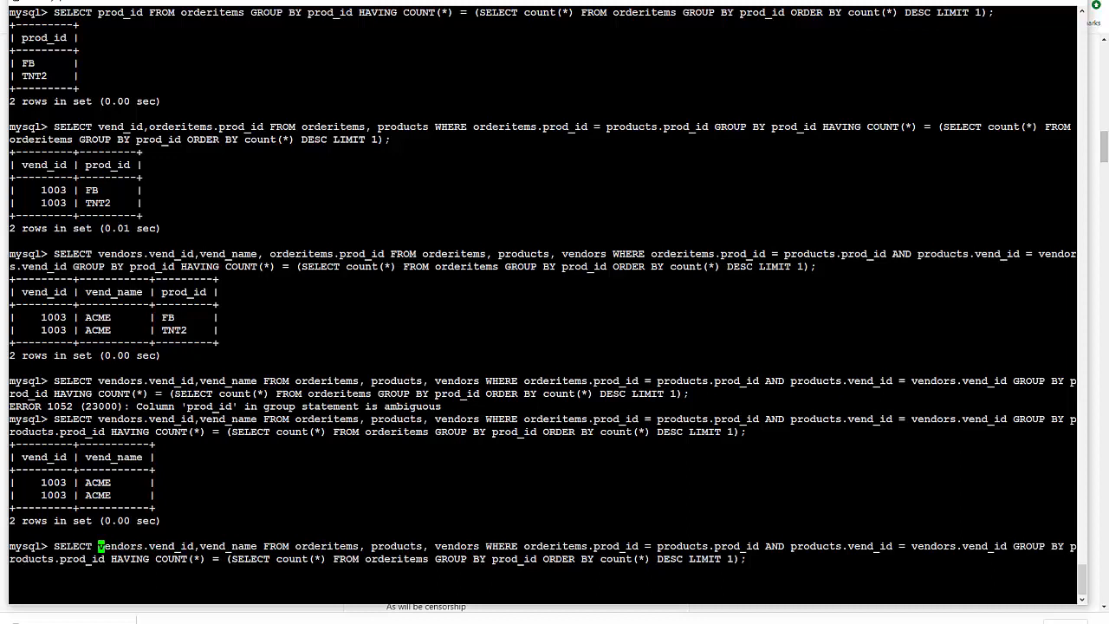
text(DISTINCT)
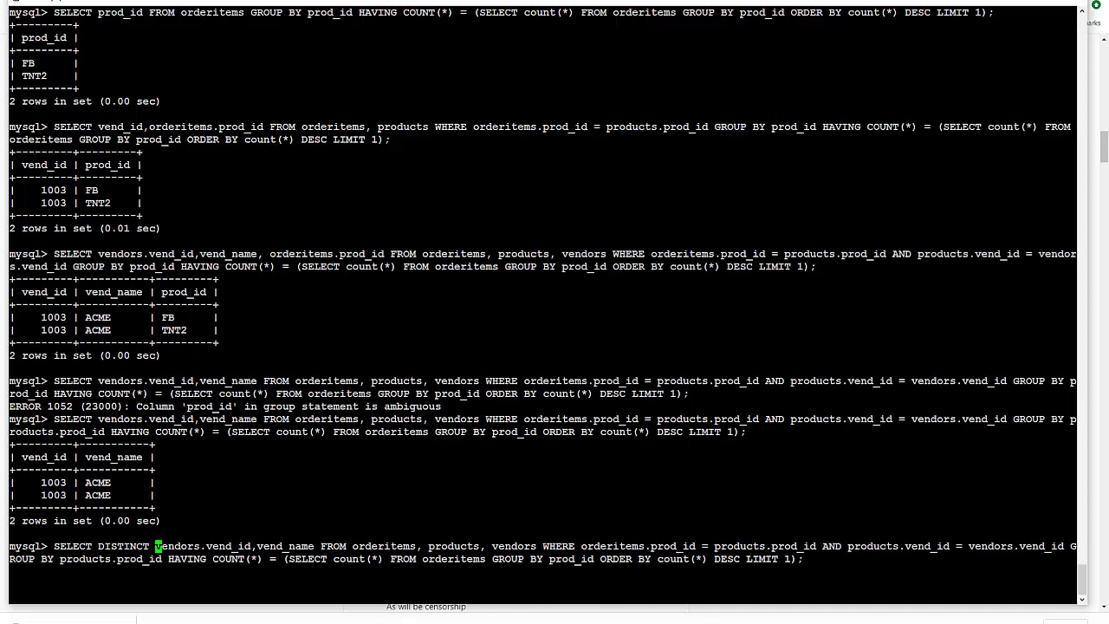
key(Return)
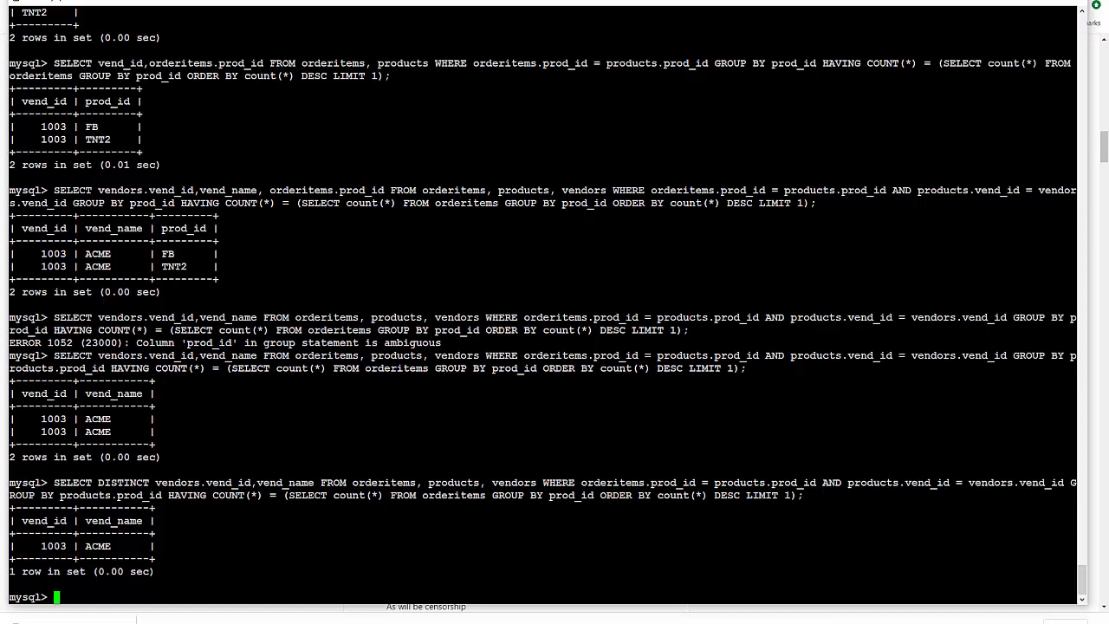
drag(746, 495, 792, 495)
click(784, 495)
mouse_move(797, 495)
mouse_down()
mouse_move(716, 495)
mouse_move(790, 495)
mouse_up()
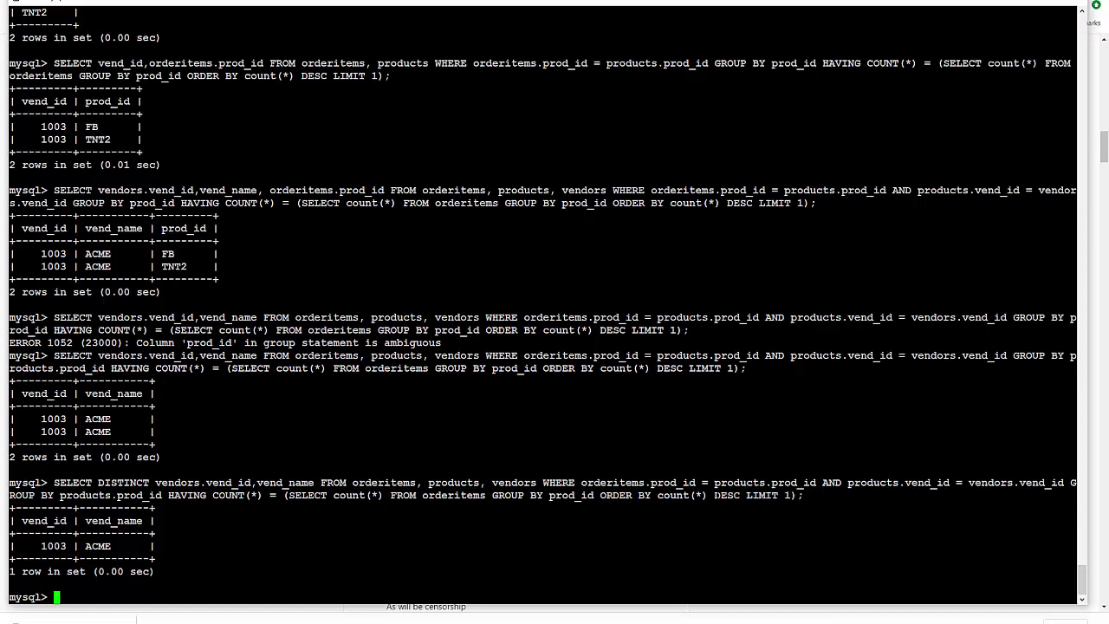
click(790, 495)
drag(286, 495, 796, 496)
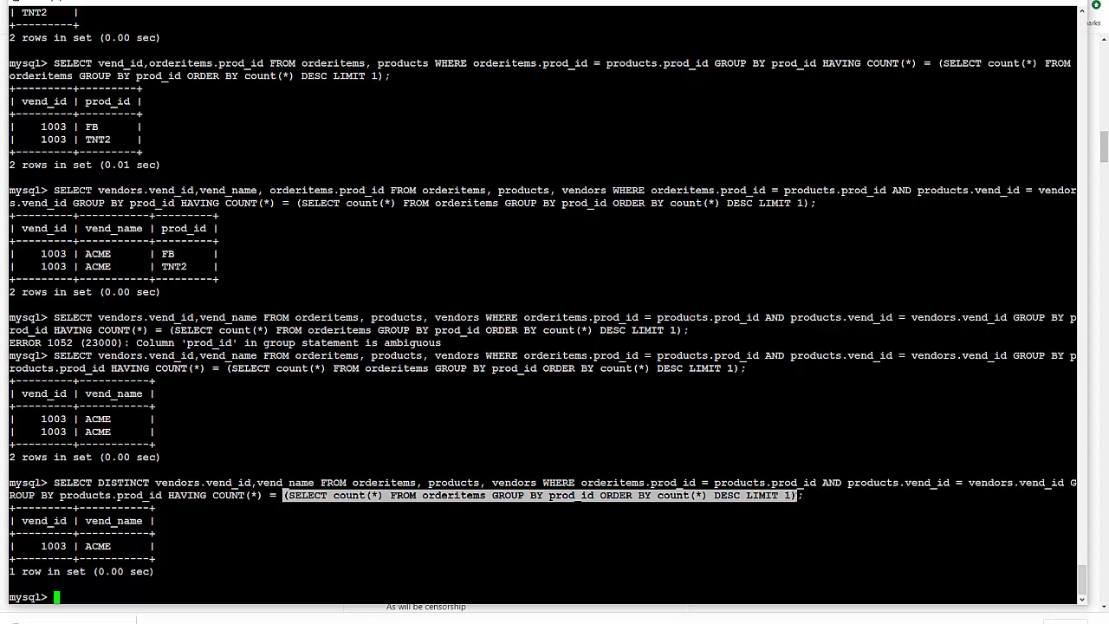
drag(163, 496, 265, 496)
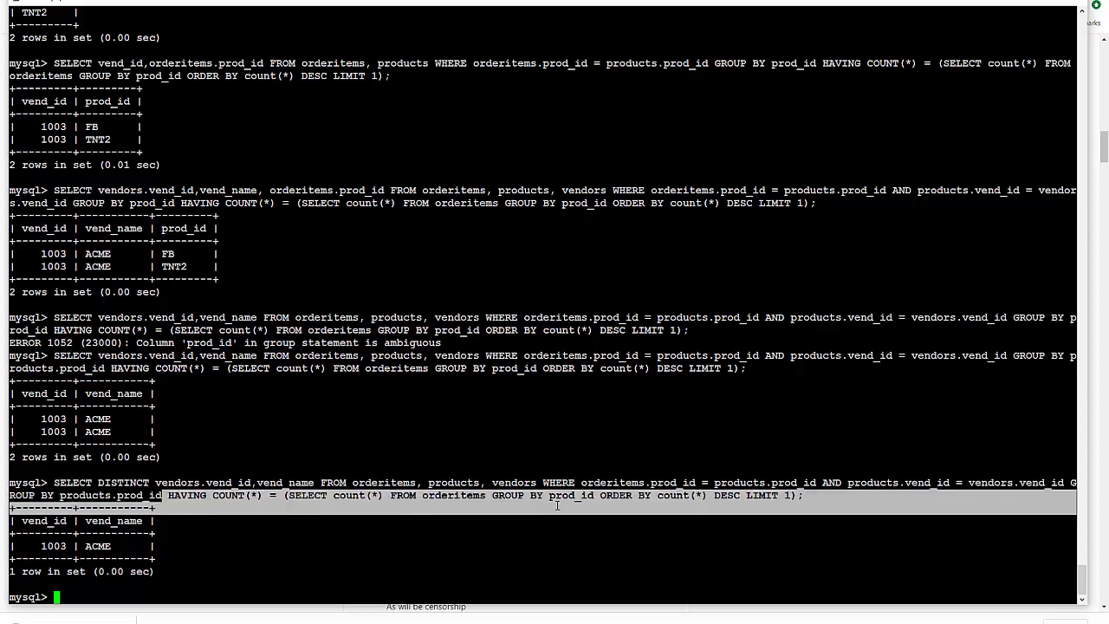
drag(265, 495, 804, 496)
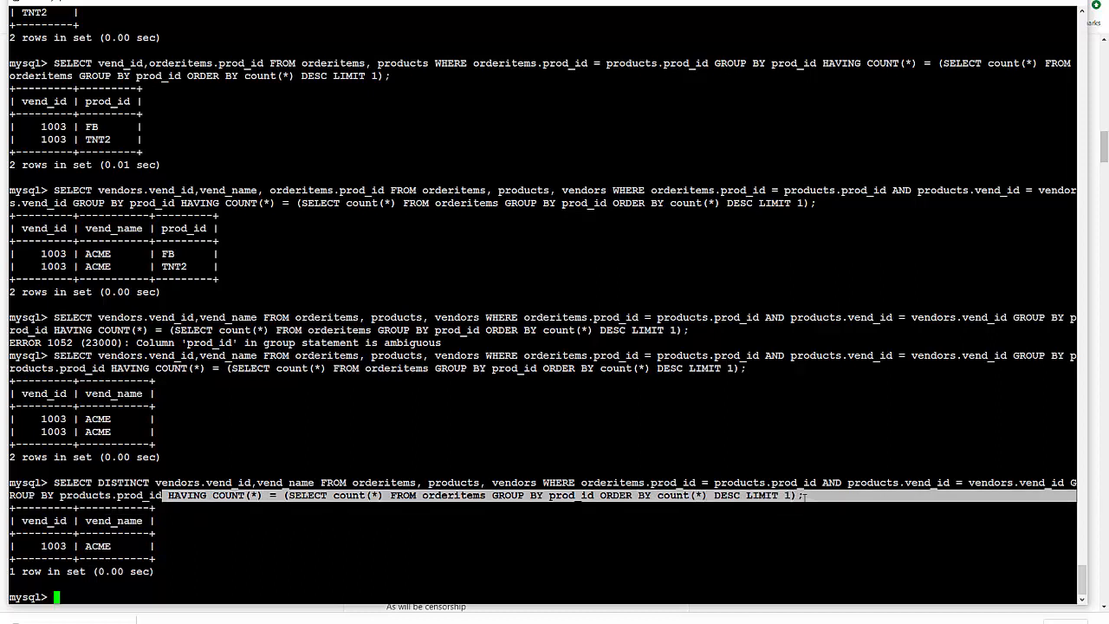
click(873, 499)
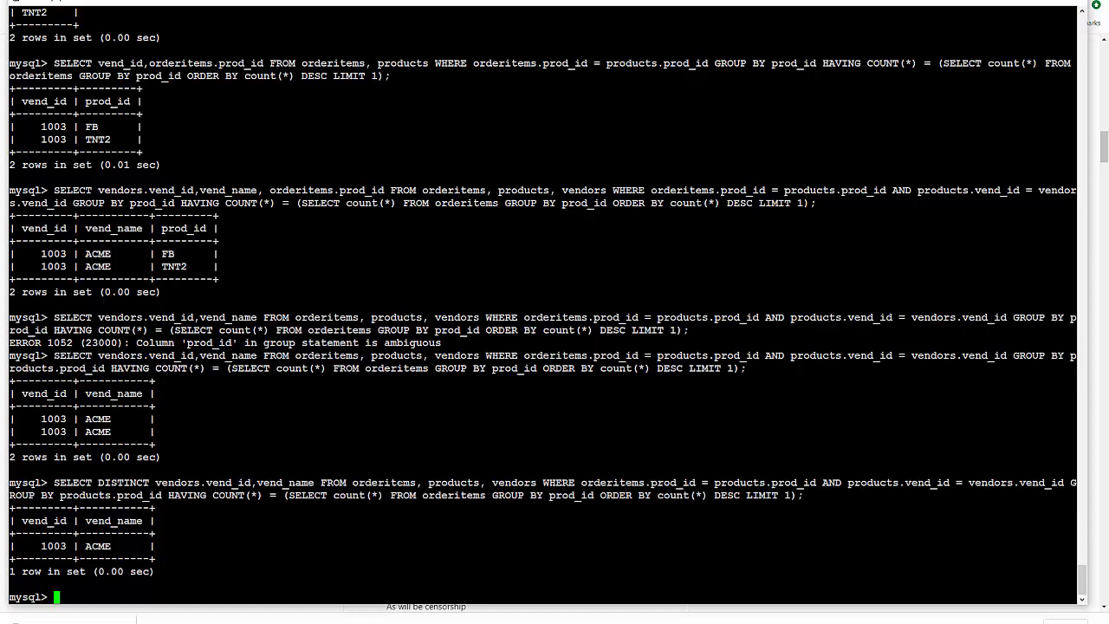
drag(376, 483, 880, 483)
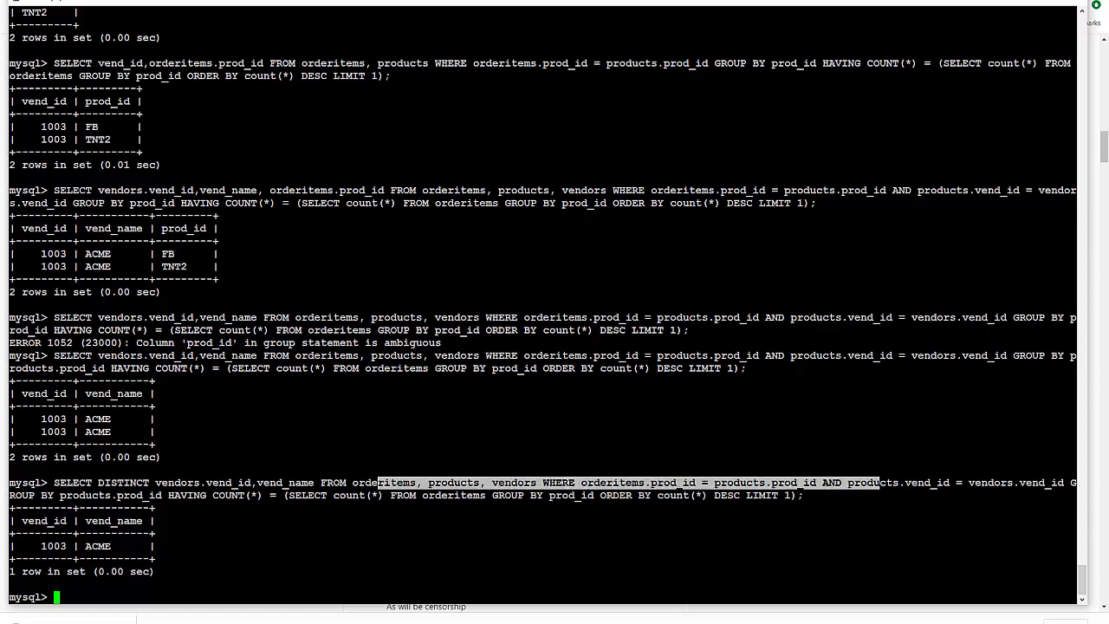
drag(136, 545, 36, 546)
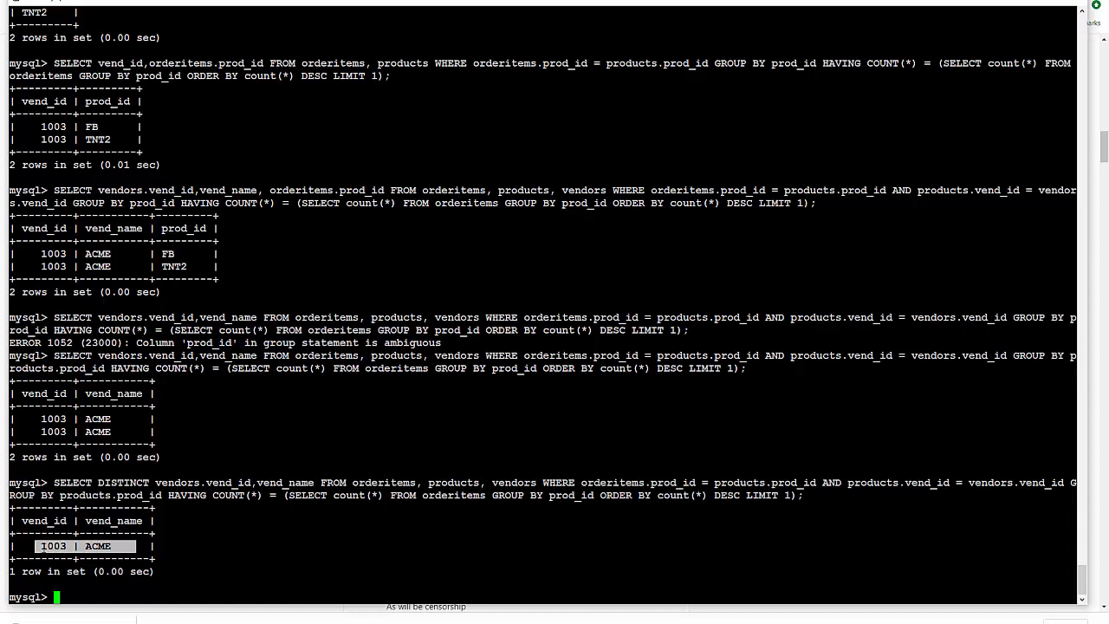
click(156, 606)
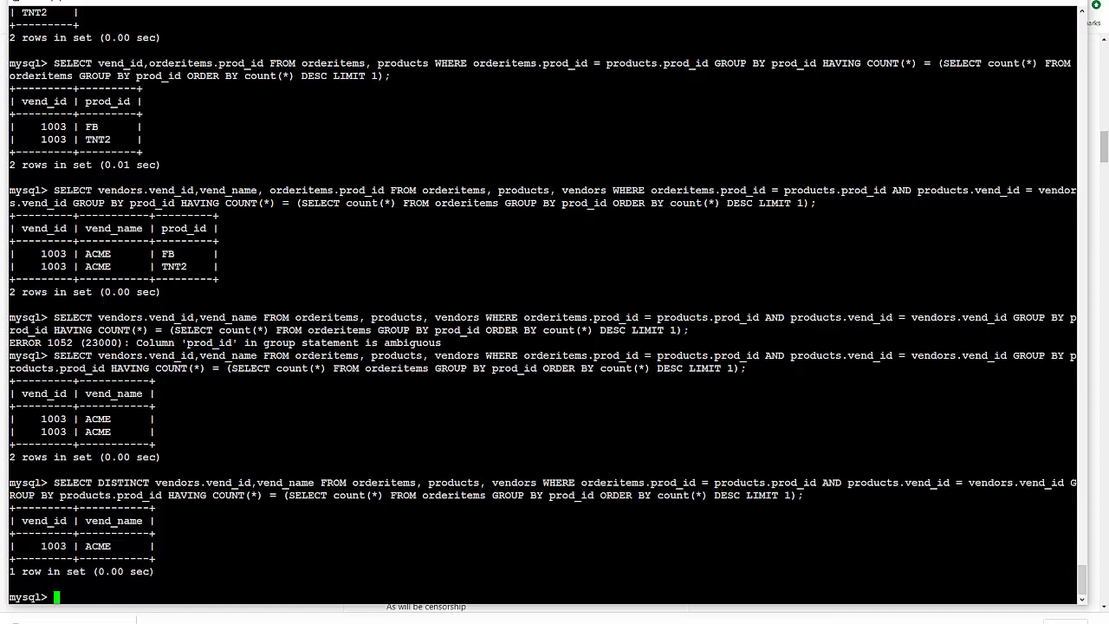